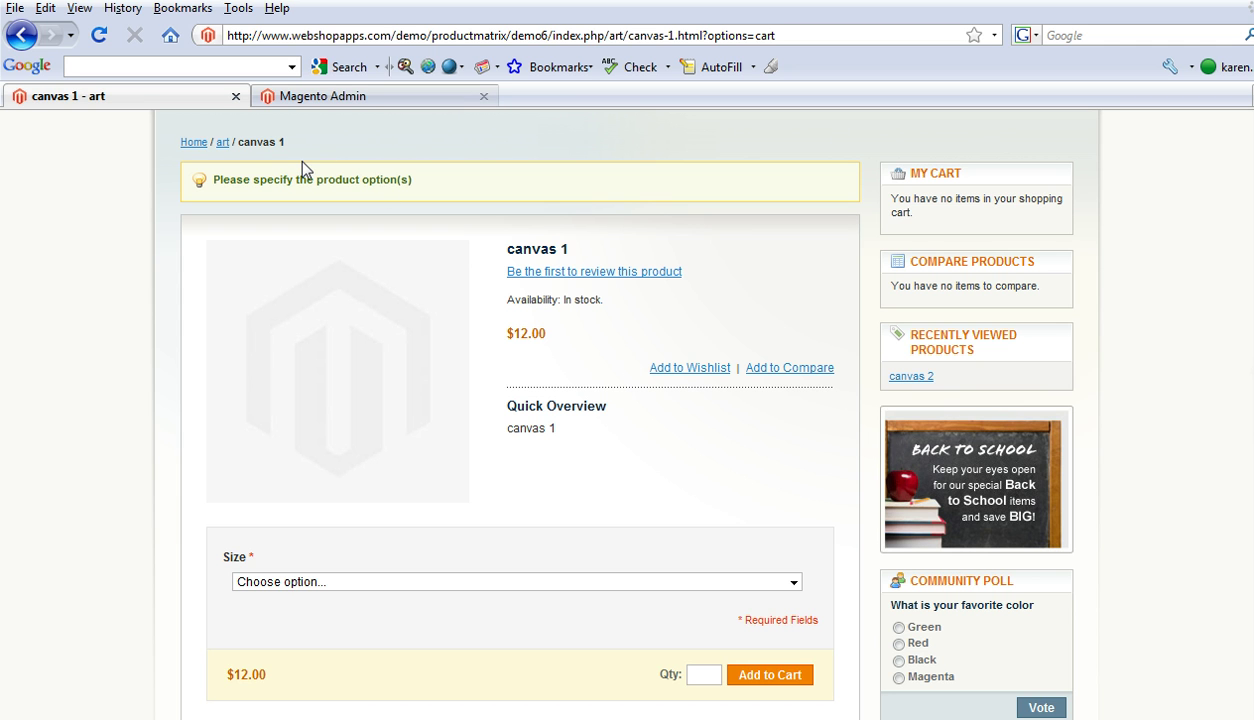
View the canvas 1 Size choices SMALL, MEDIUM, LARGE and X LARGE, then go to the spreadsheet.
click(404, 584)
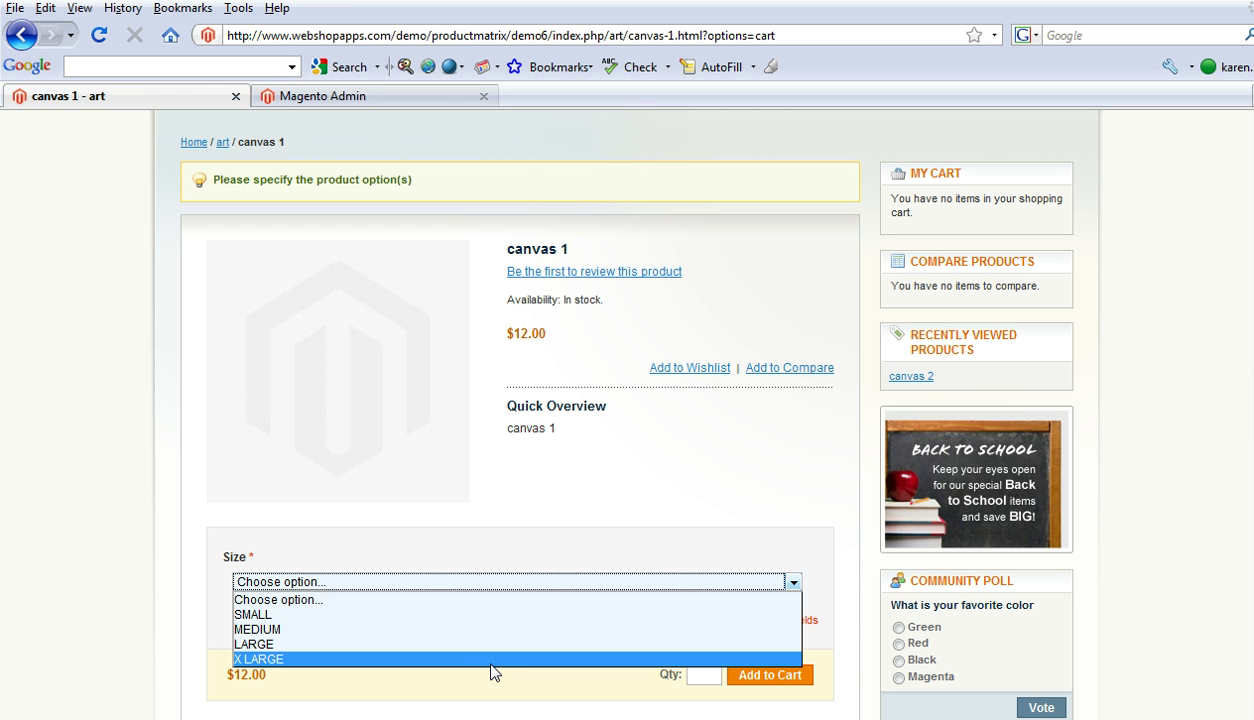
mouse_move(573, 719)
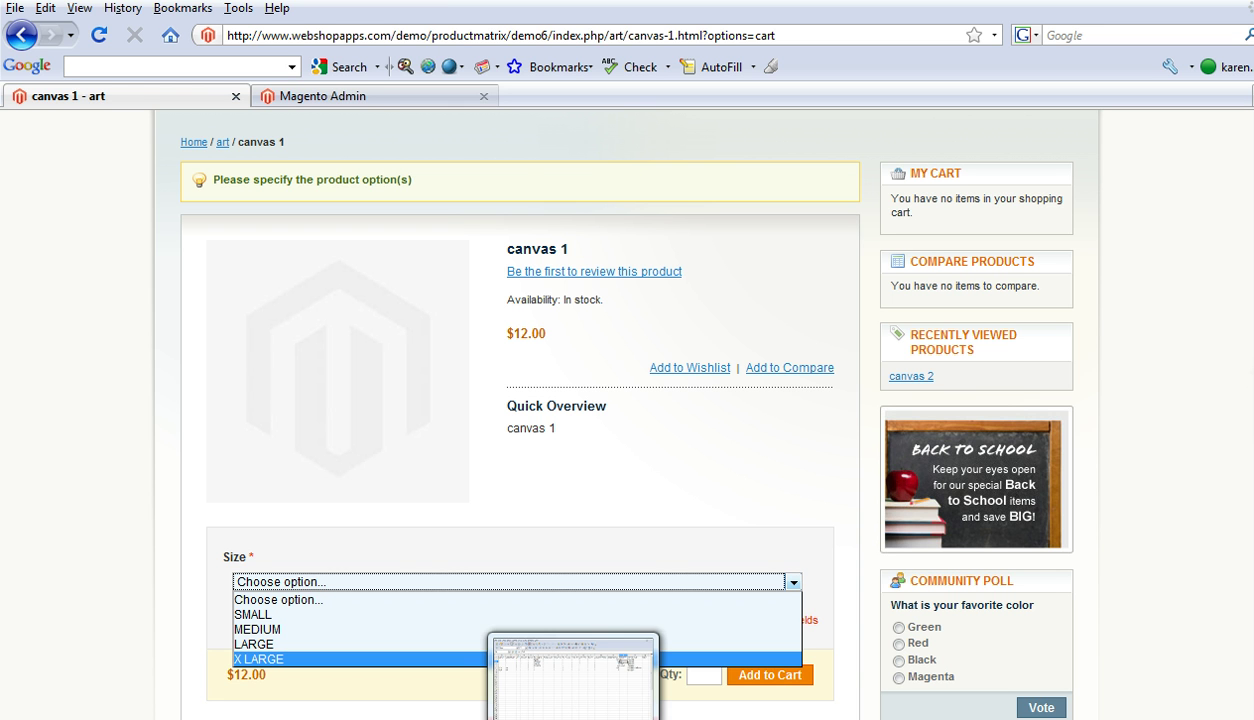
click(573, 680)
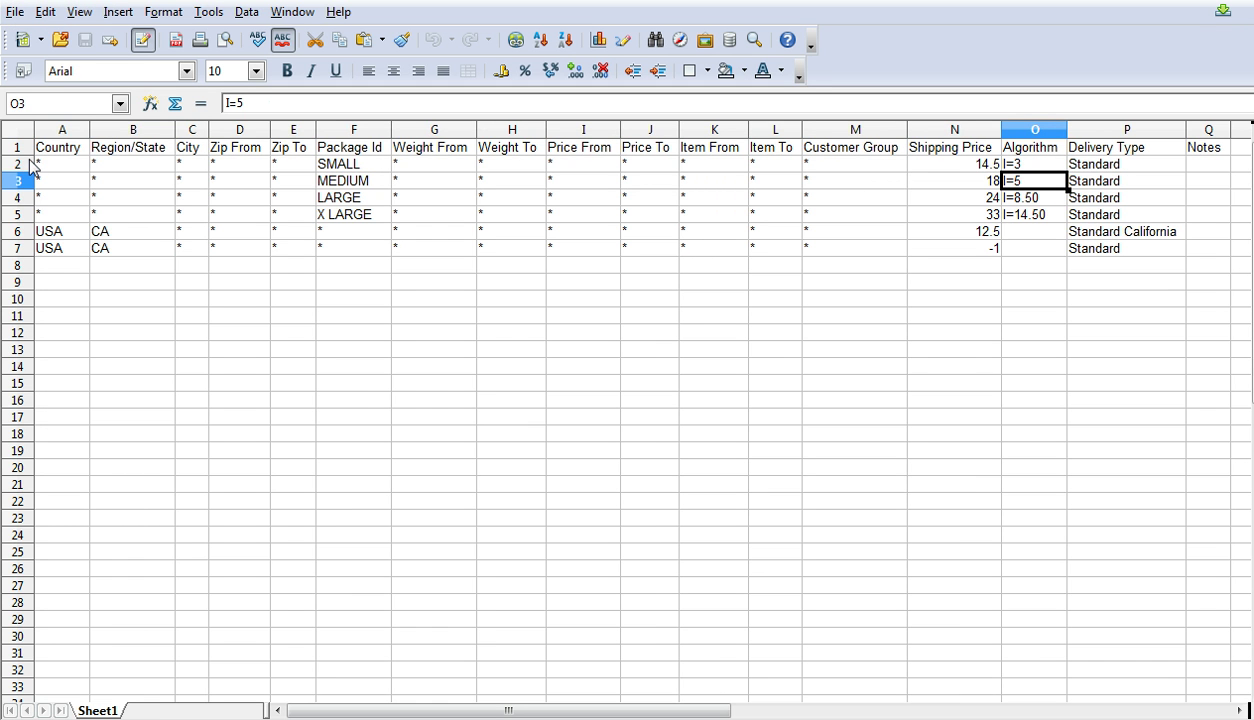
drag(30, 165, 22, 214)
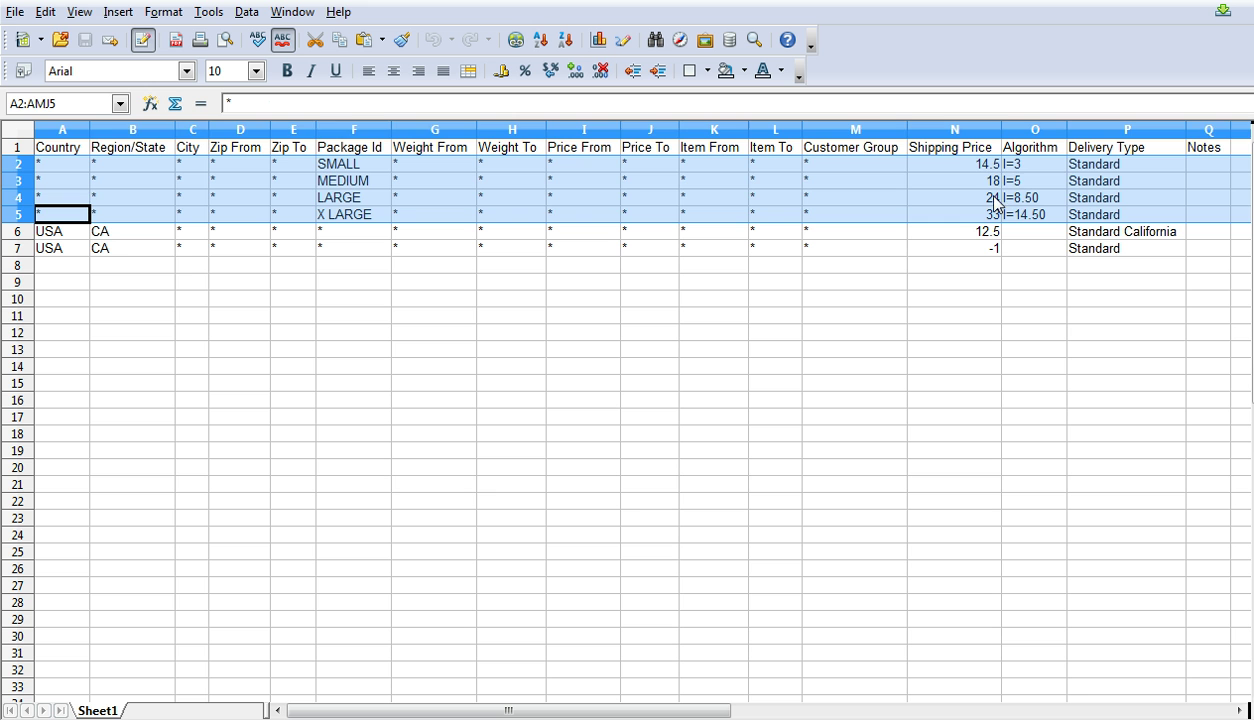
click(974, 167)
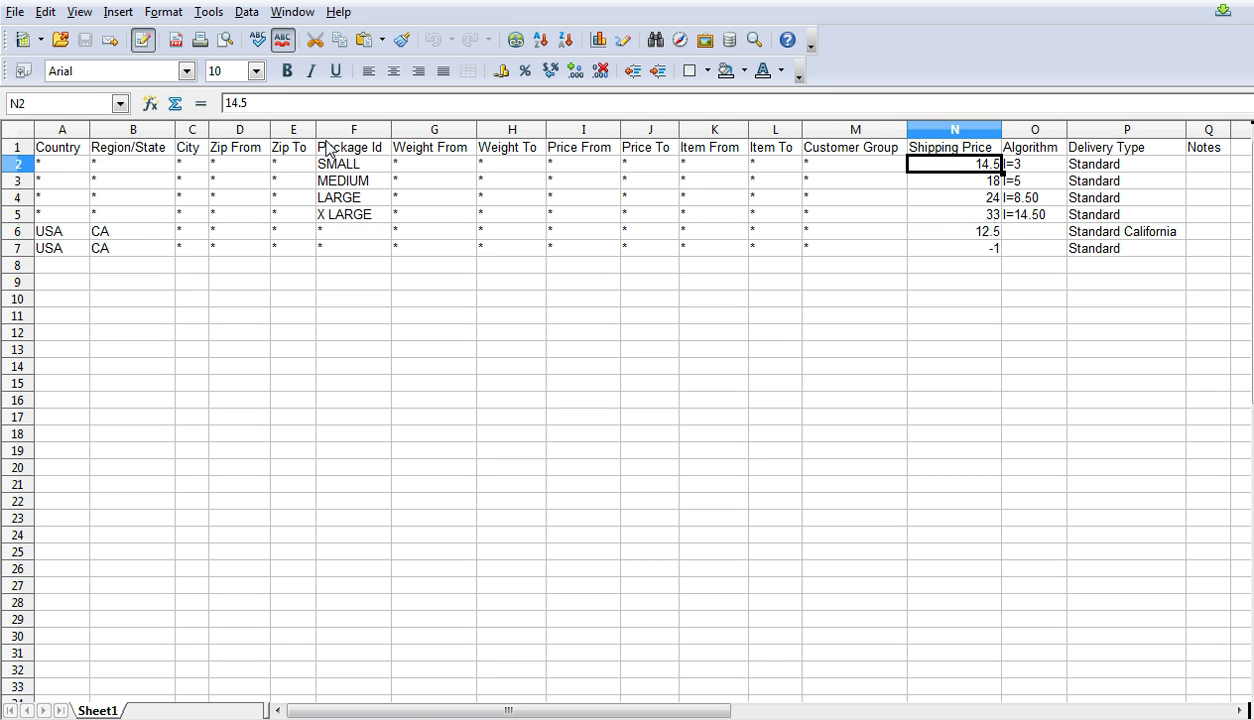
click(935, 214)
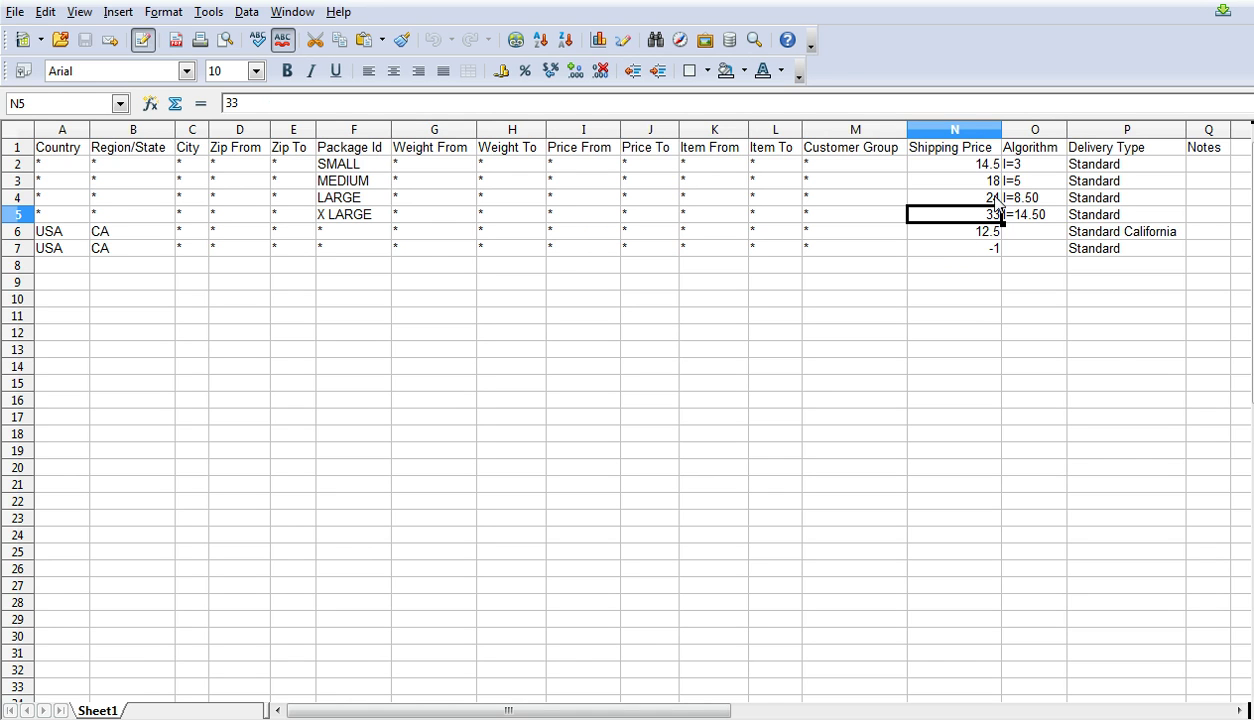
drag(996, 170, 997, 224)
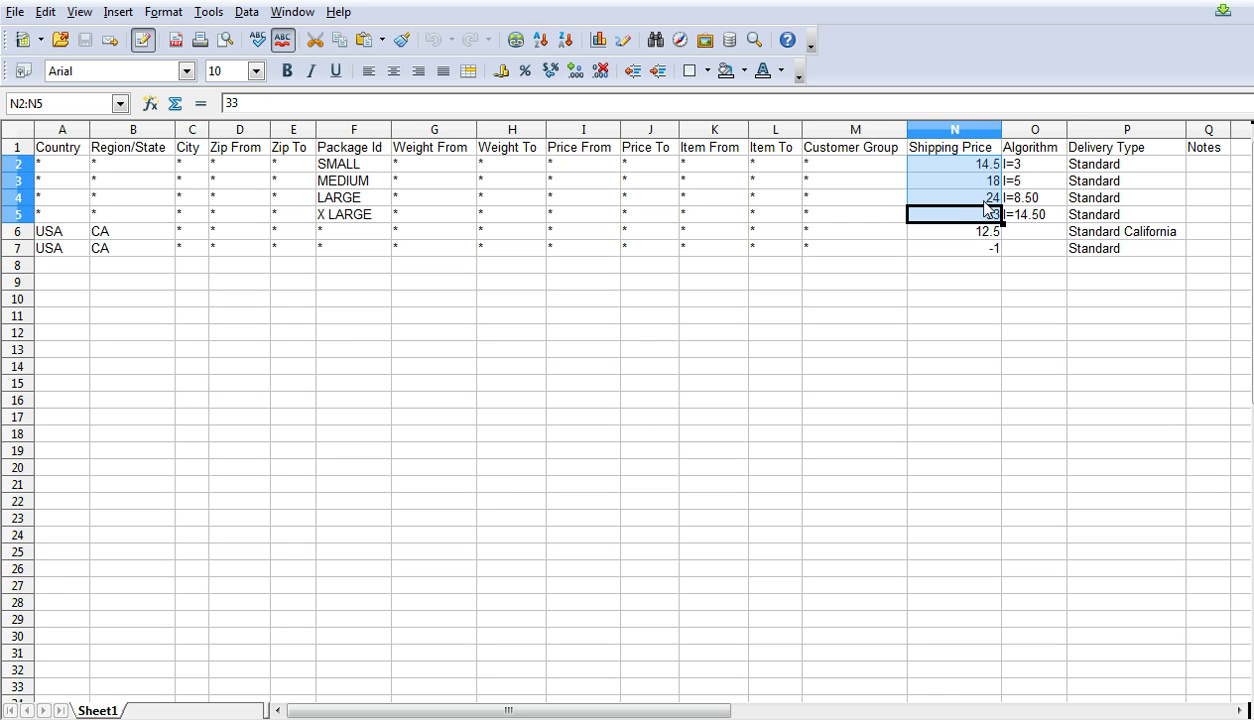
Compare the LARGE shipping price 24 with its Algorithm value I=8.50.
click(1020, 165)
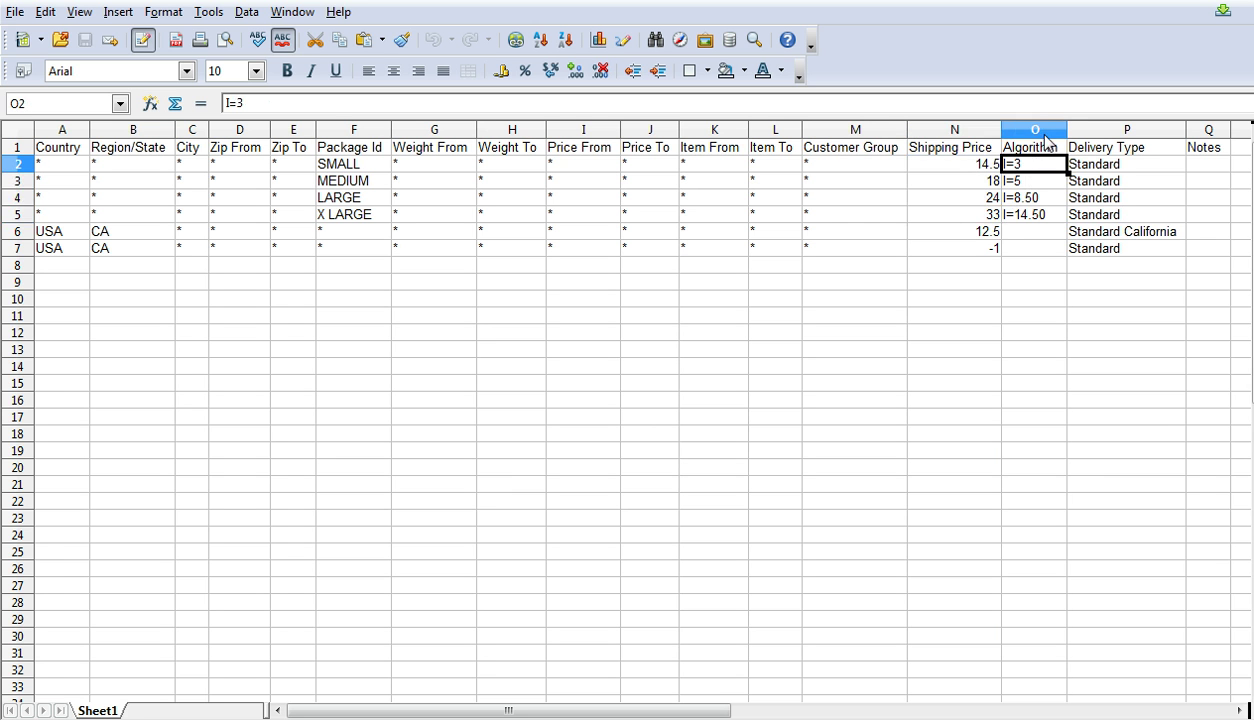
click(1044, 132)
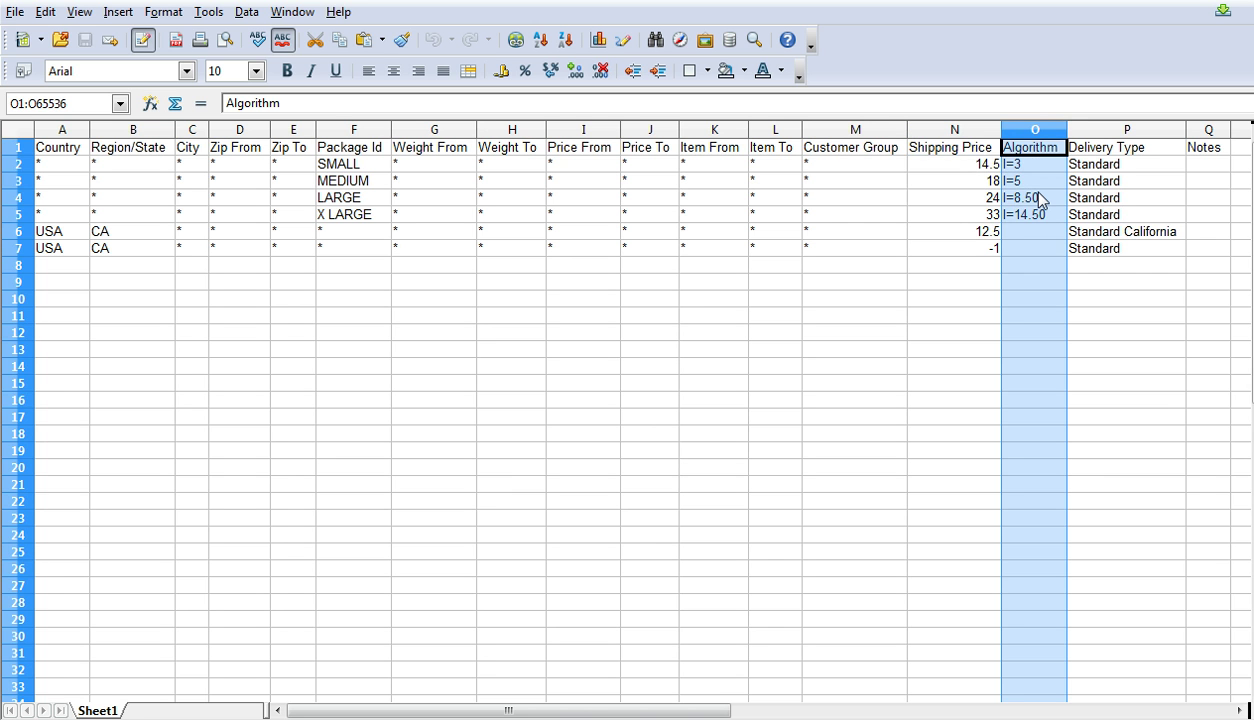
click(983, 200)
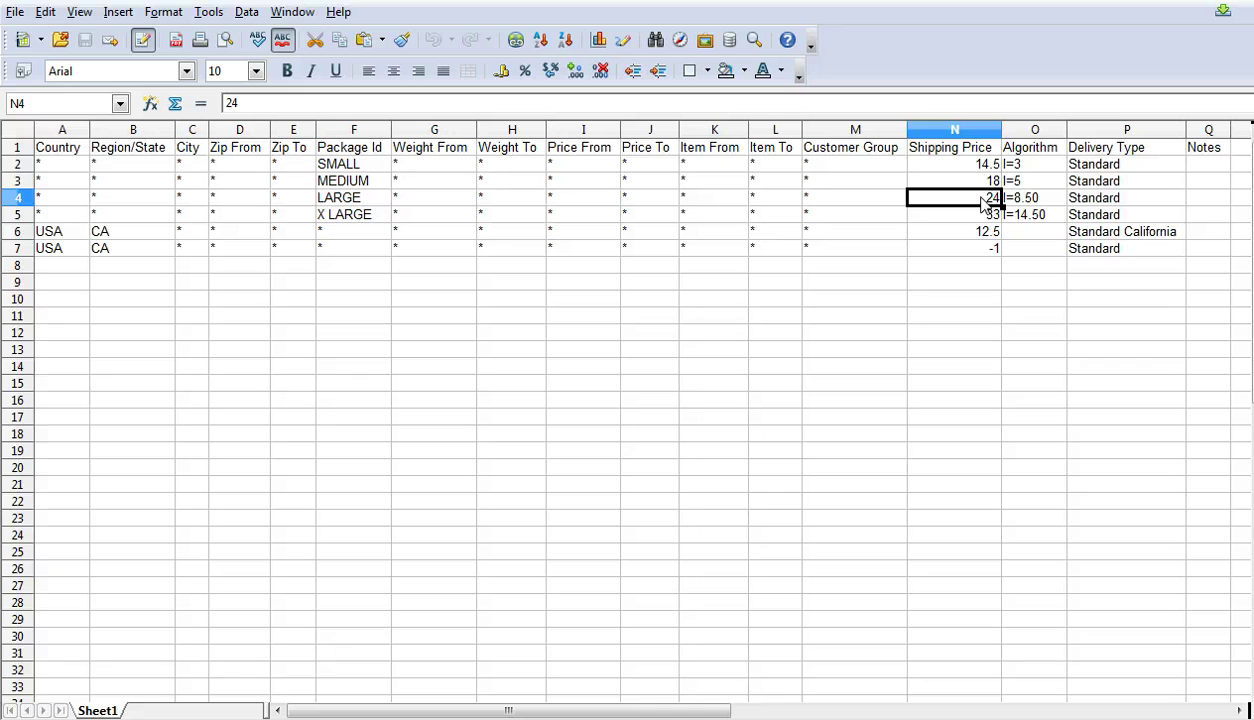
click(1058, 200)
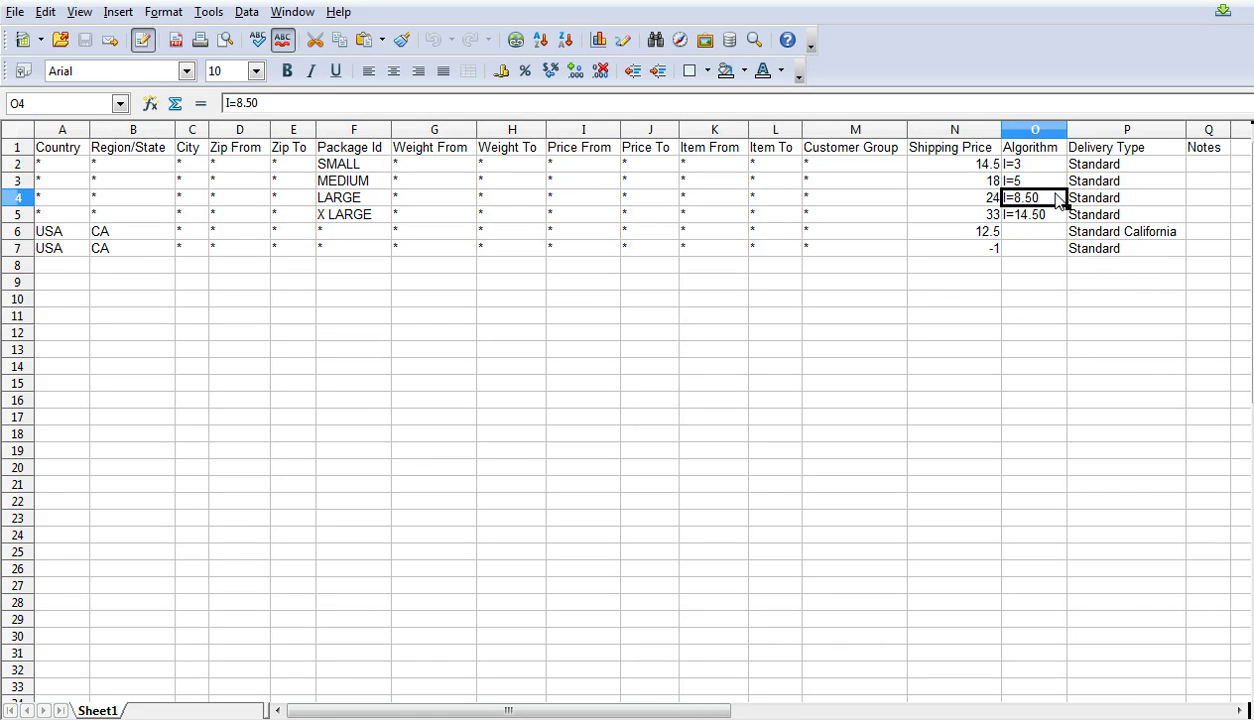
click(995, 204)
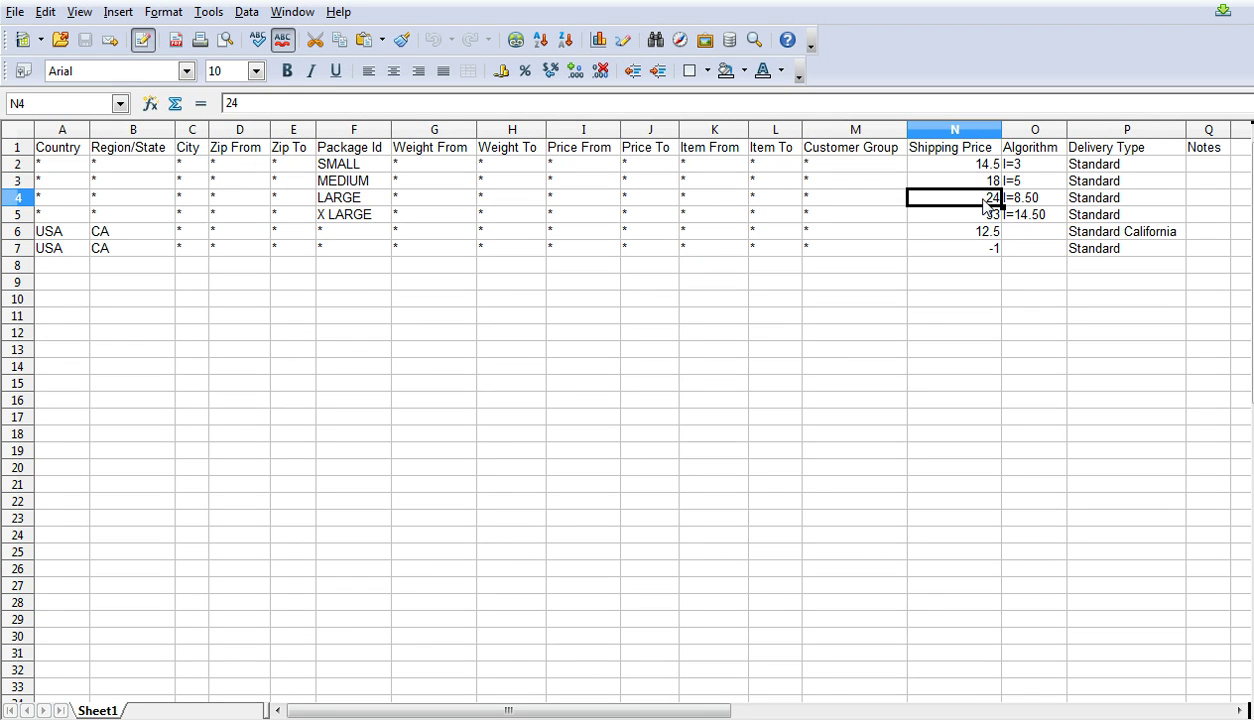
Compare the MEDIUM price 18 and the SMALL price 14.5 with their algorithm values.
click(976, 182)
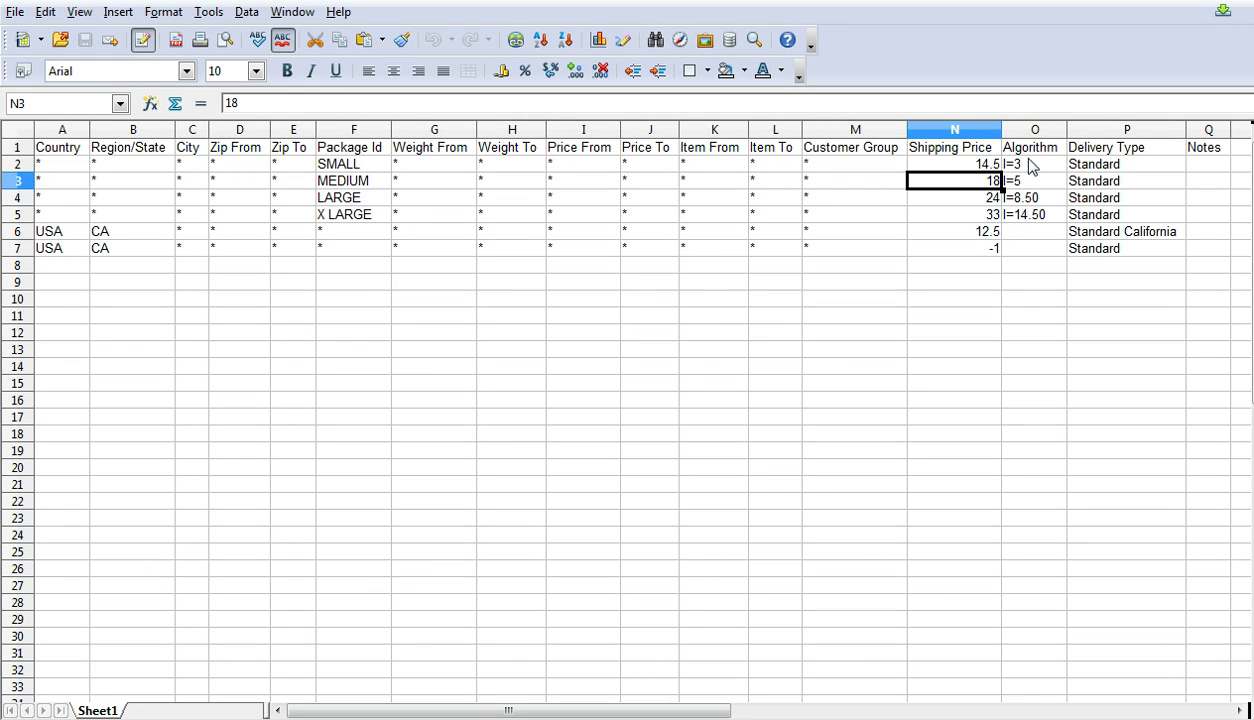
click(1030, 166)
click(964, 182)
click(1033, 168)
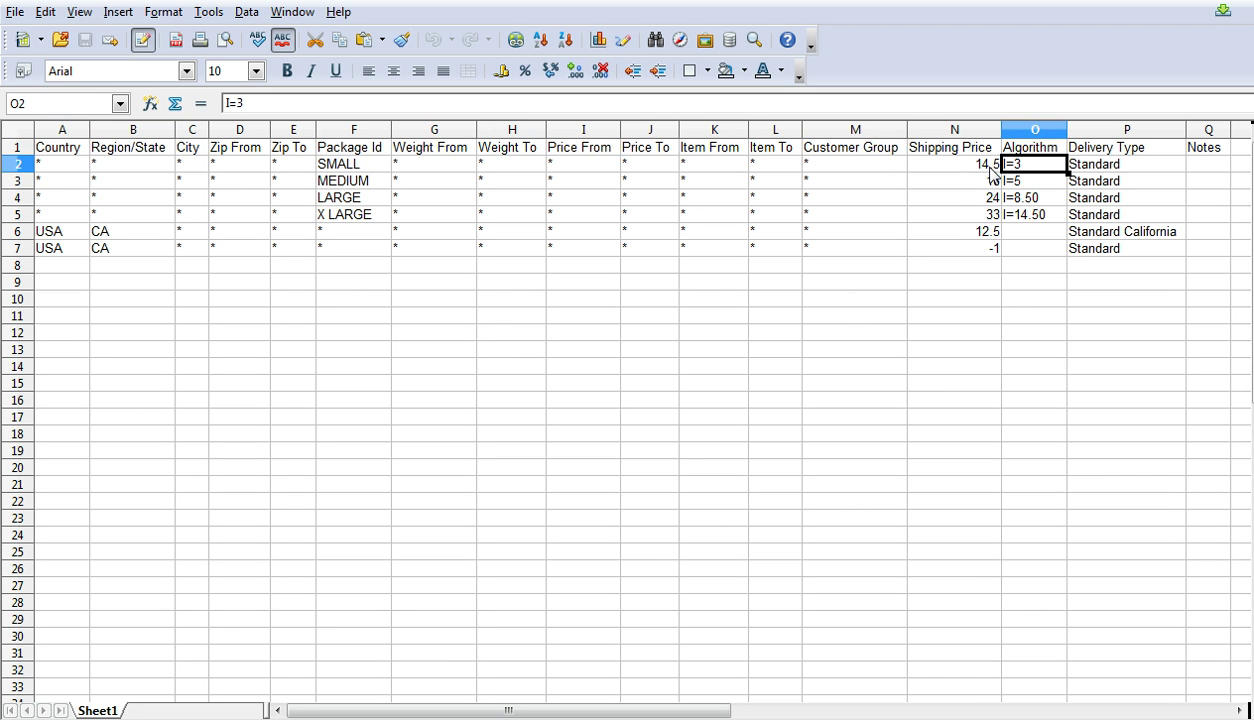
click(990, 167)
click(1040, 167)
Add a MEDIUM canvas 1 to the shopping cart.
click(410, 668)
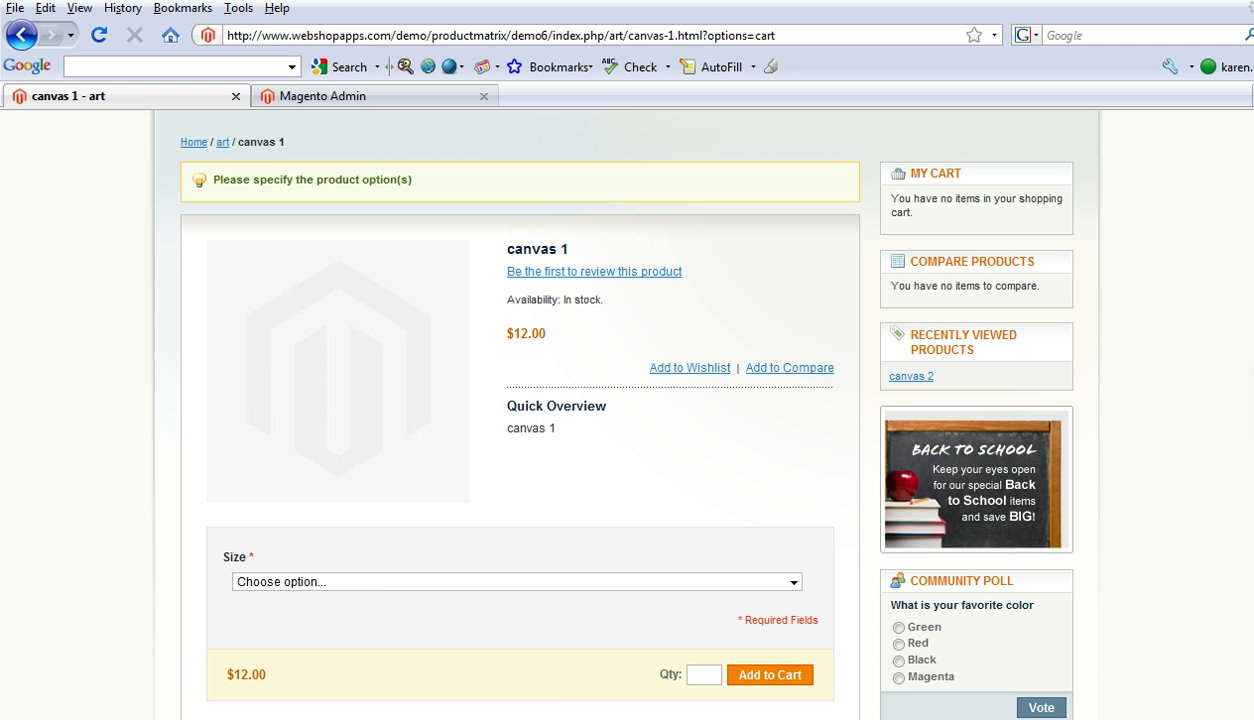
click(393, 583)
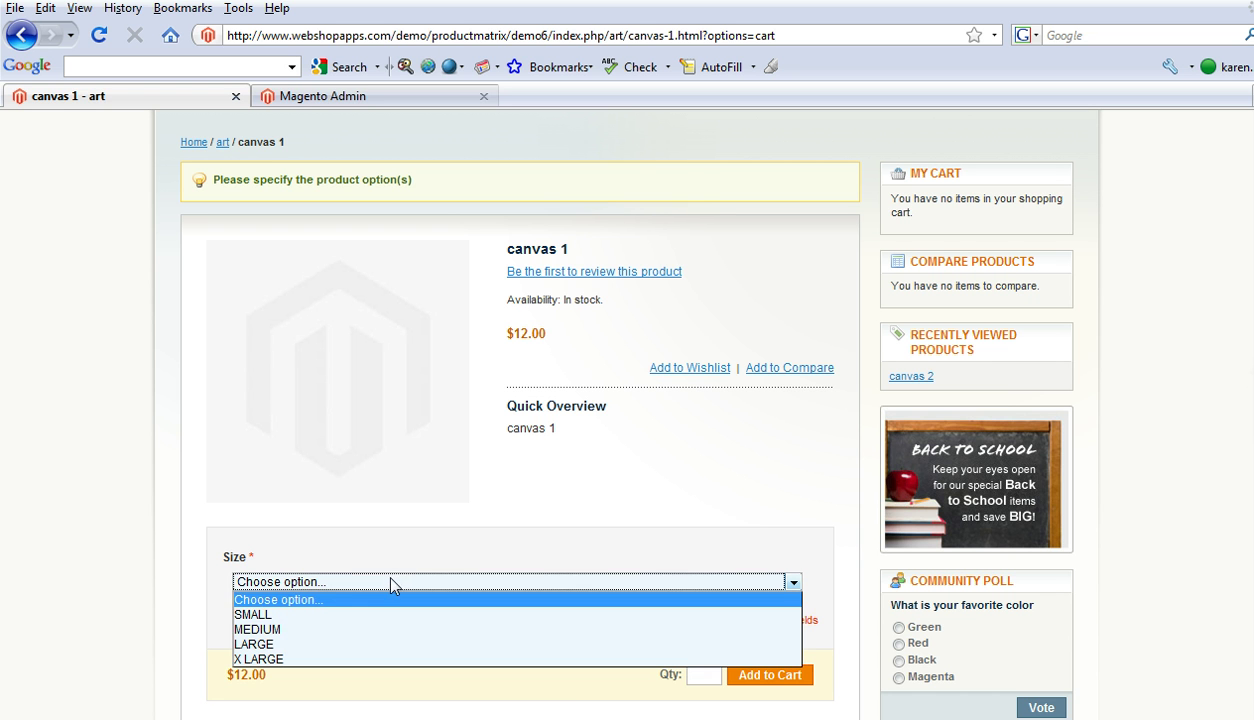
click(414, 628)
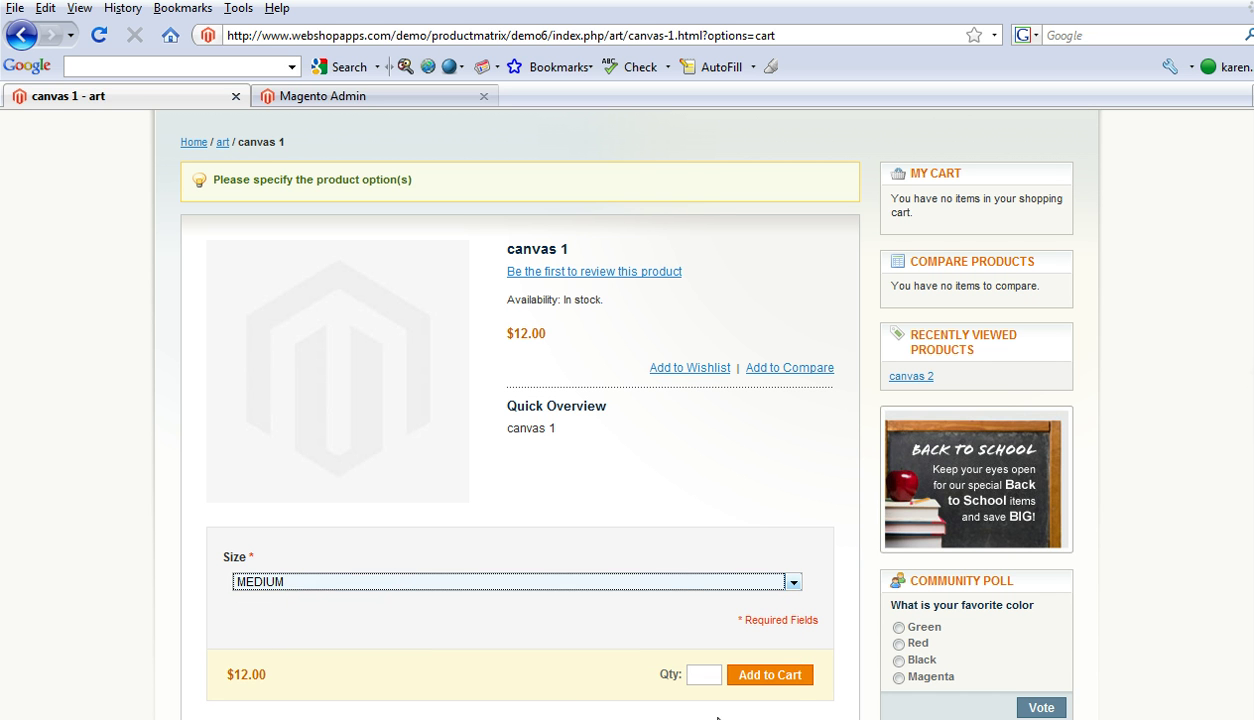
click(789, 680)
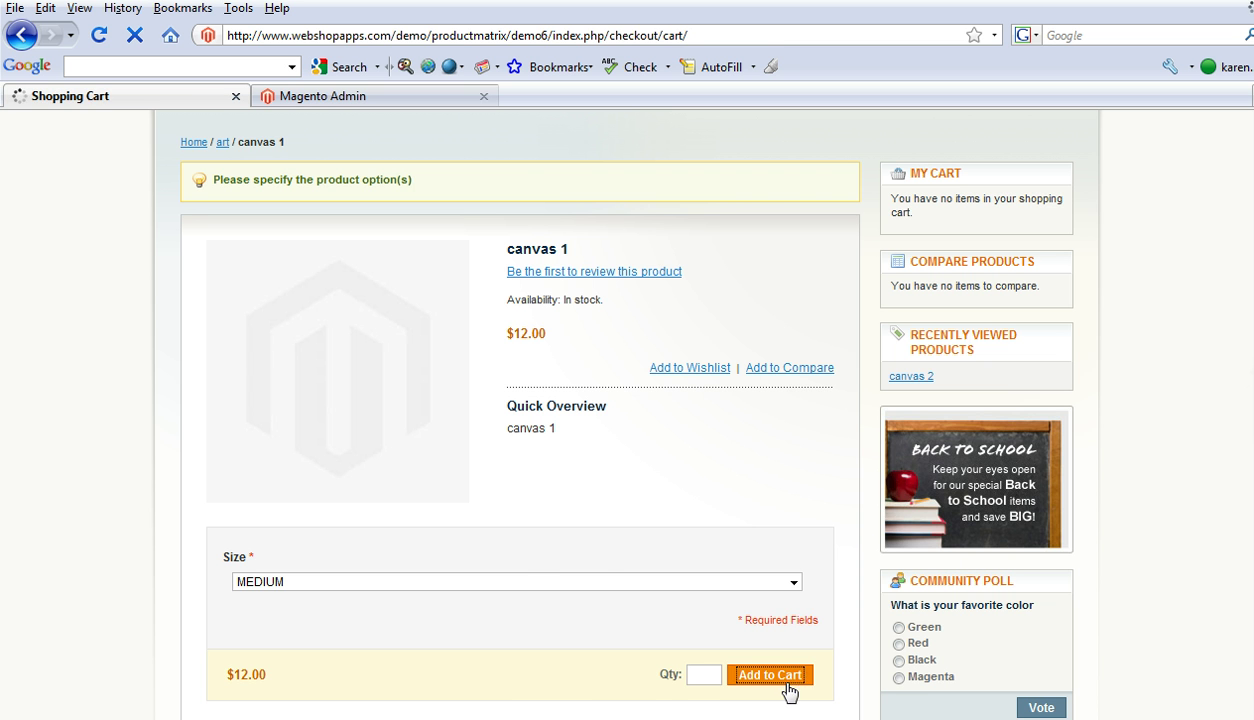
scroll(803, 577, down, 6)
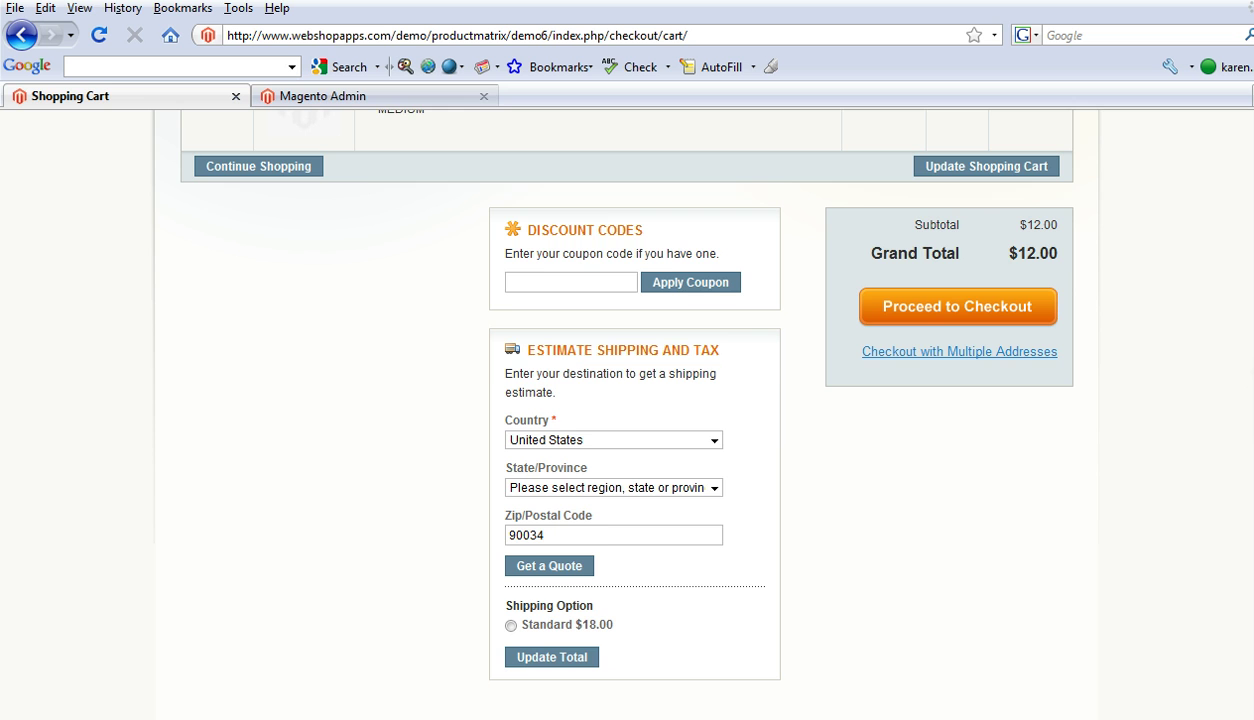
scroll(773, 540, up, 2)
scroll(773, 540, down, 2)
Confirm the MEDIUM shipping price of 18 in the spreadsheet, then return to the cart.
click(563, 716)
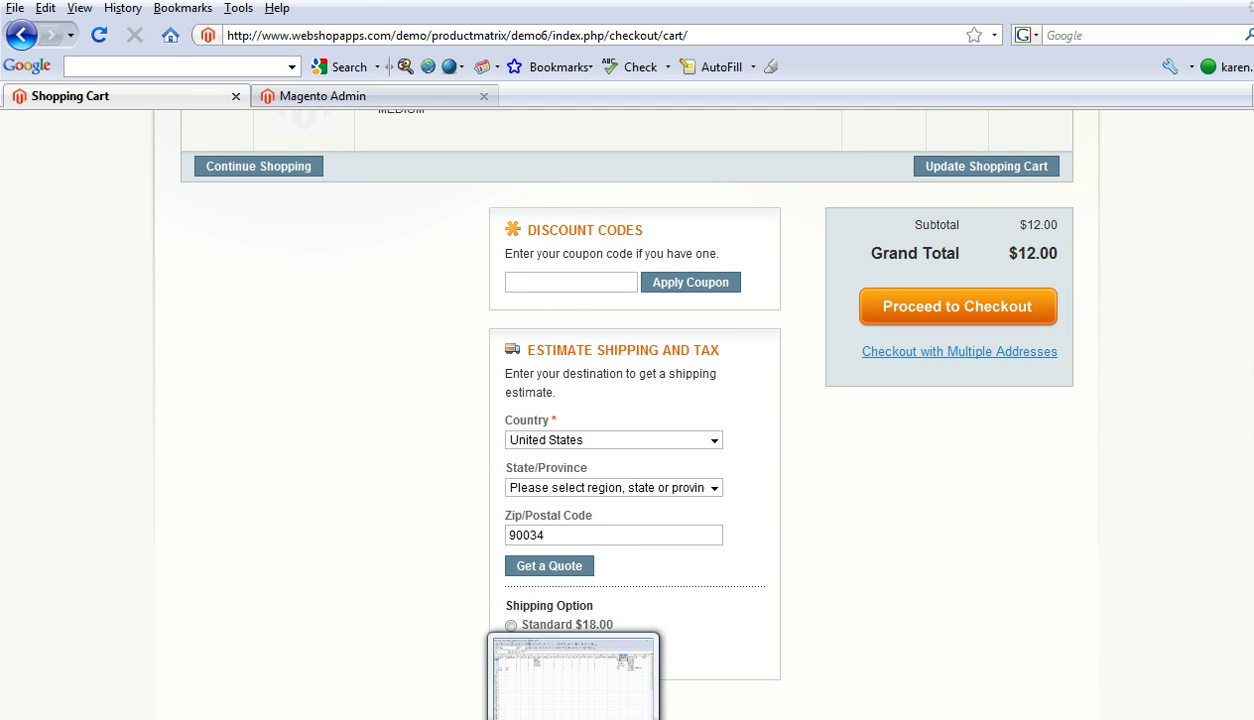
click(960, 181)
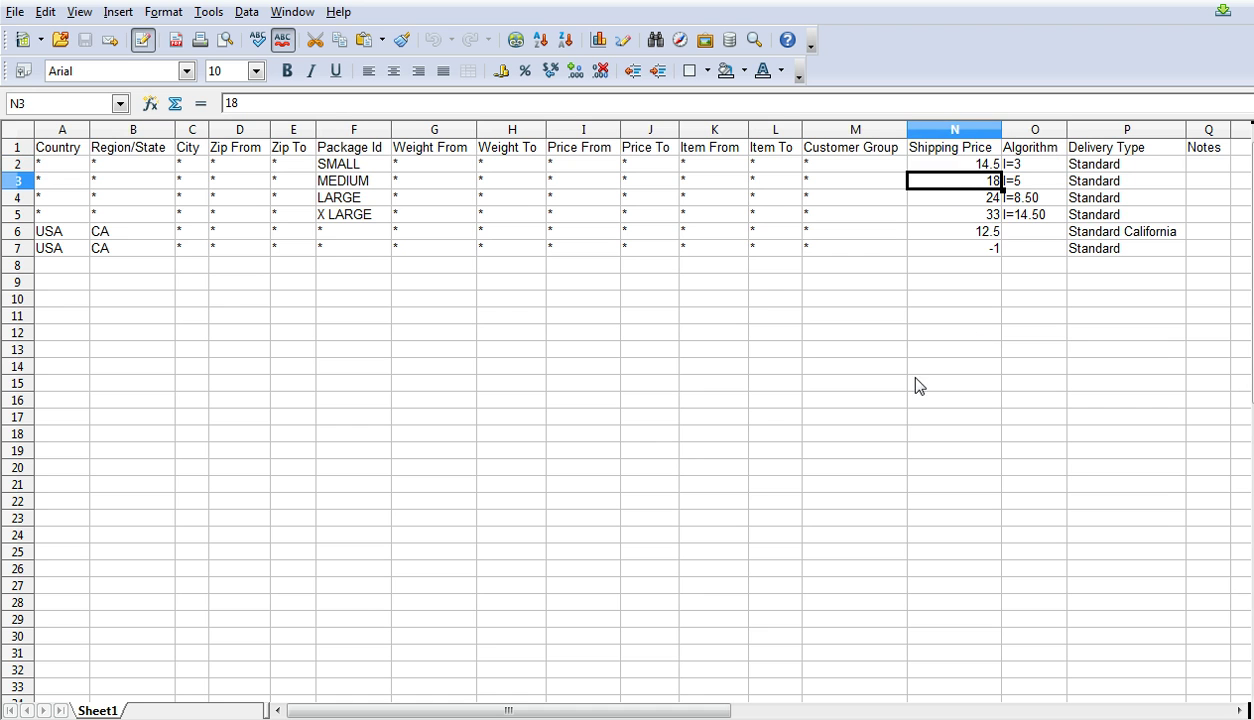
click(406, 716)
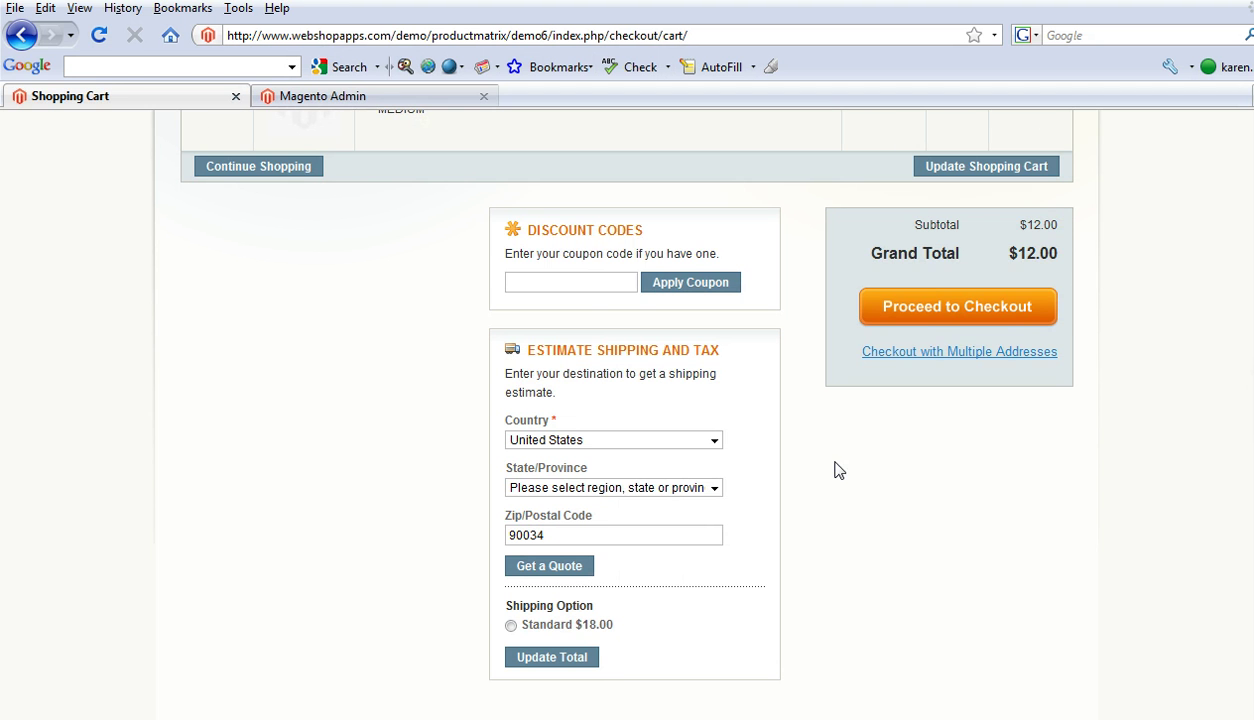
scroll(834, 467, up, 4)
Change the canvas 1 quantity to 2, giving $24.00 and a Standard $23.00 estimate.
double_click(966, 304)
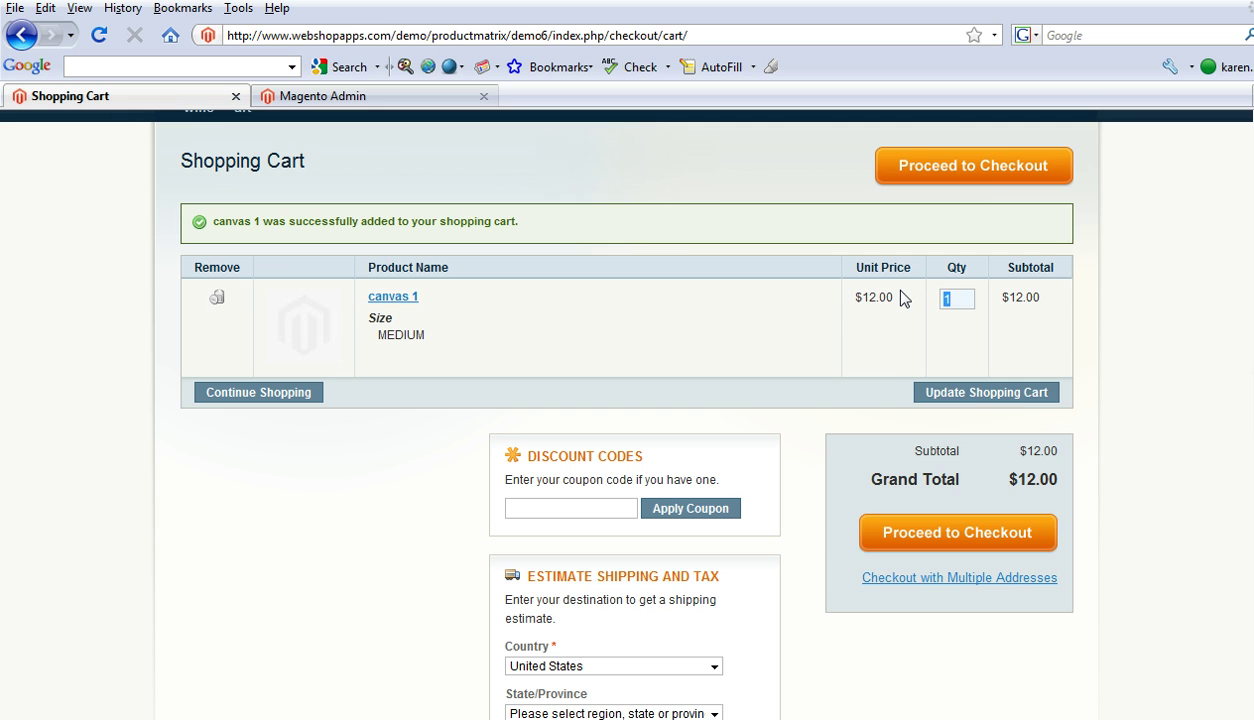
text(2)
click(1006, 392)
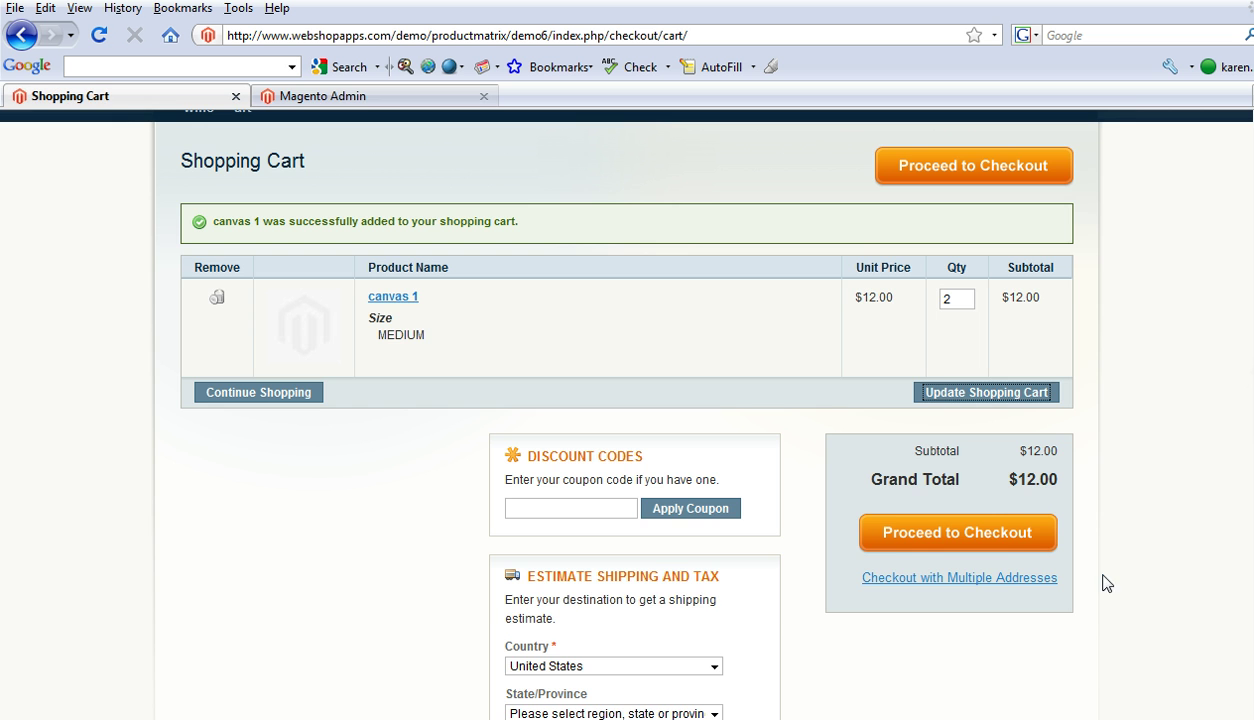
scroll(1110, 588, down, 3)
scroll(904, 551, down, 3)
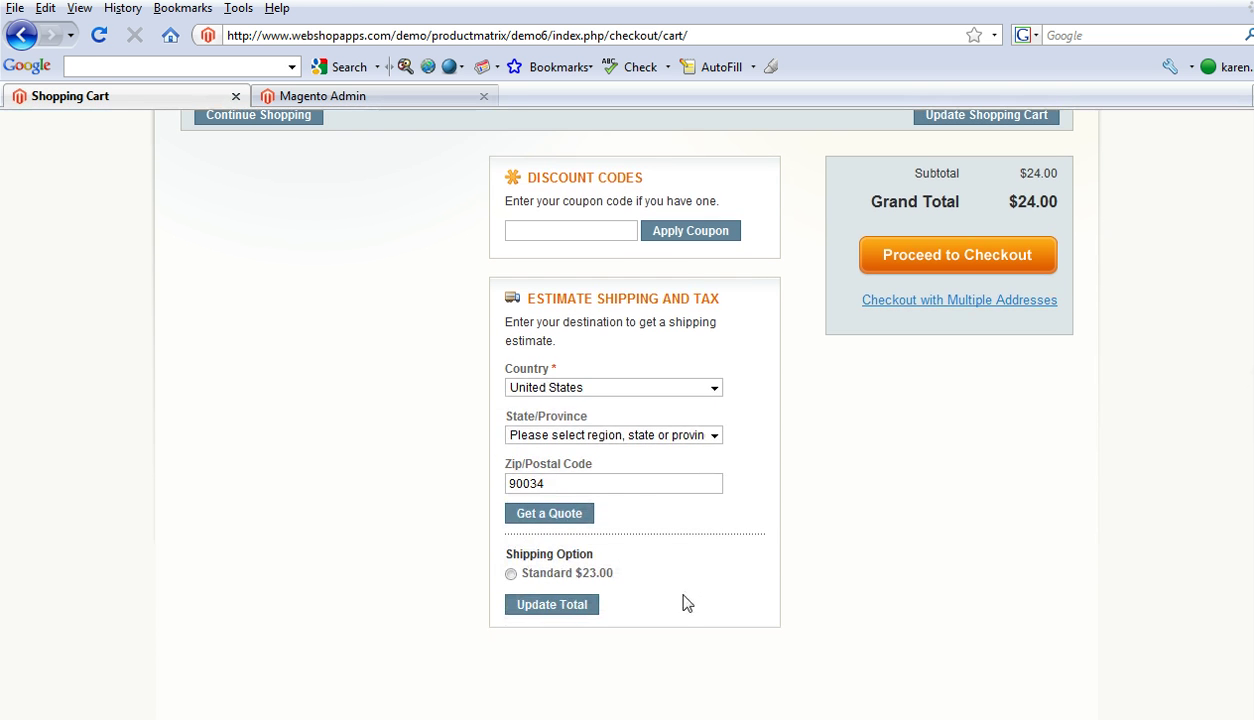
click(620, 719)
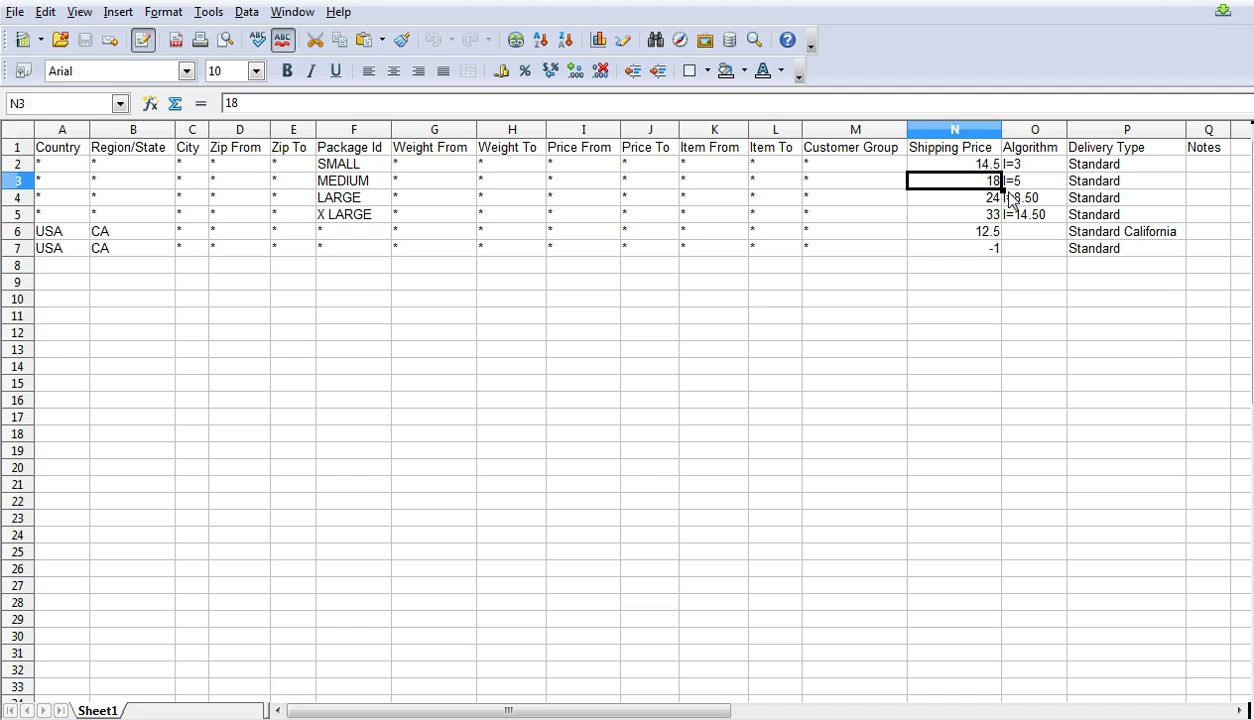
Inspect the MEDIUM row's cells, weight range and algorithm value.
click(1013, 185)
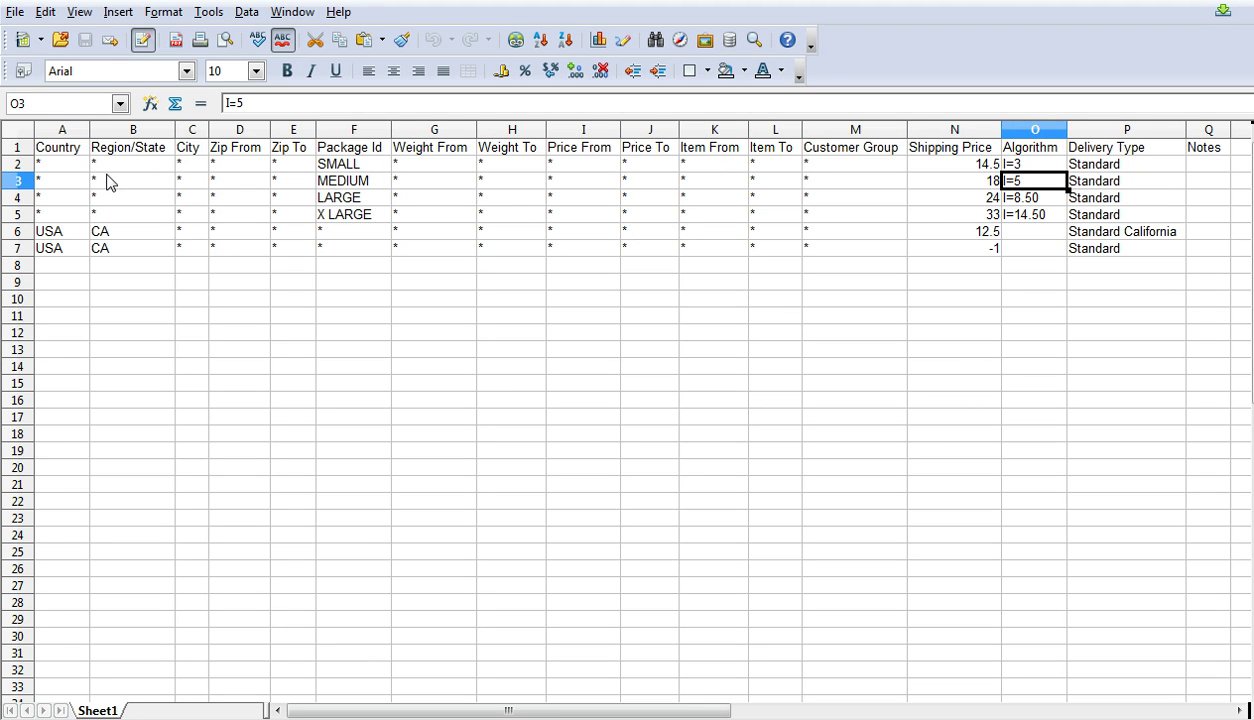
click(26, 181)
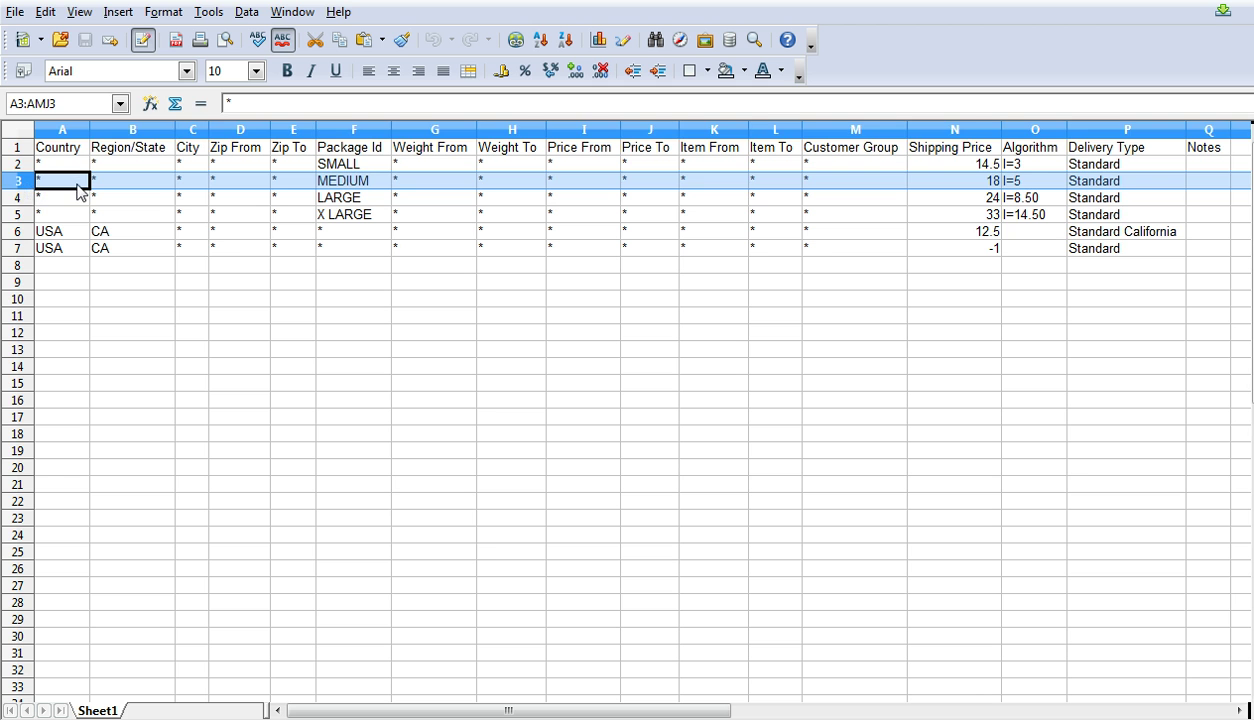
drag(77, 184, 292, 181)
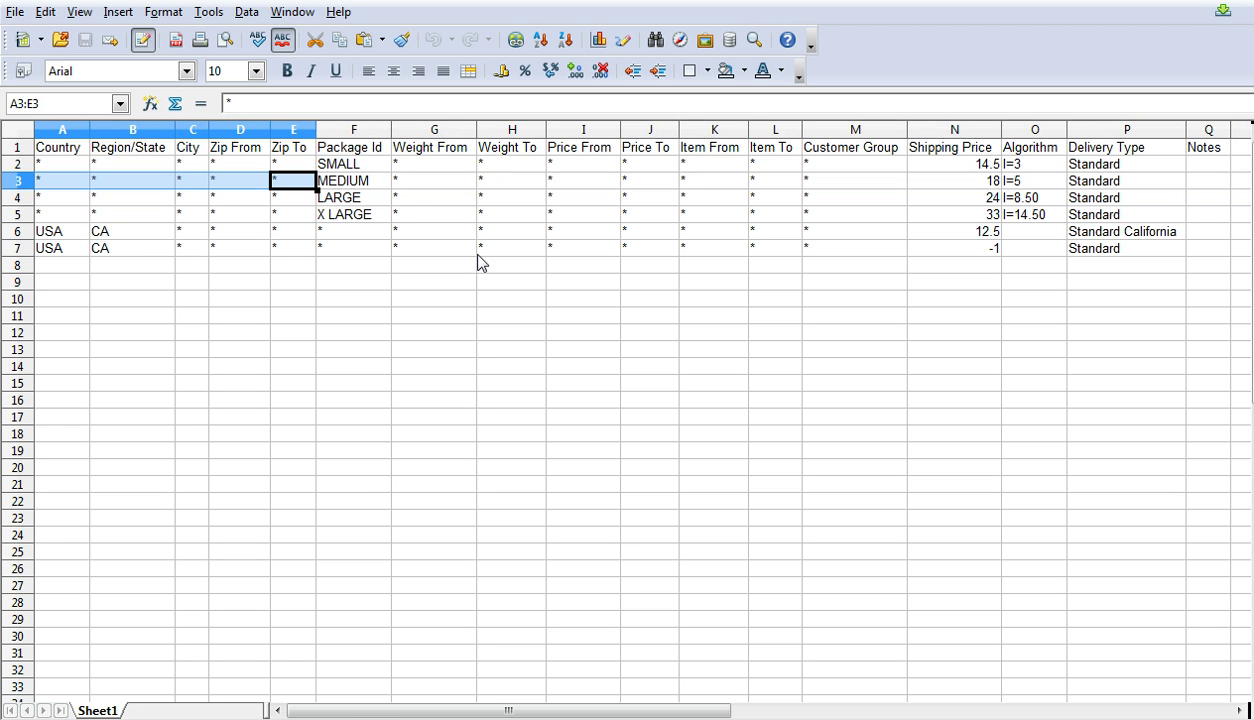
drag(451, 184, 766, 190)
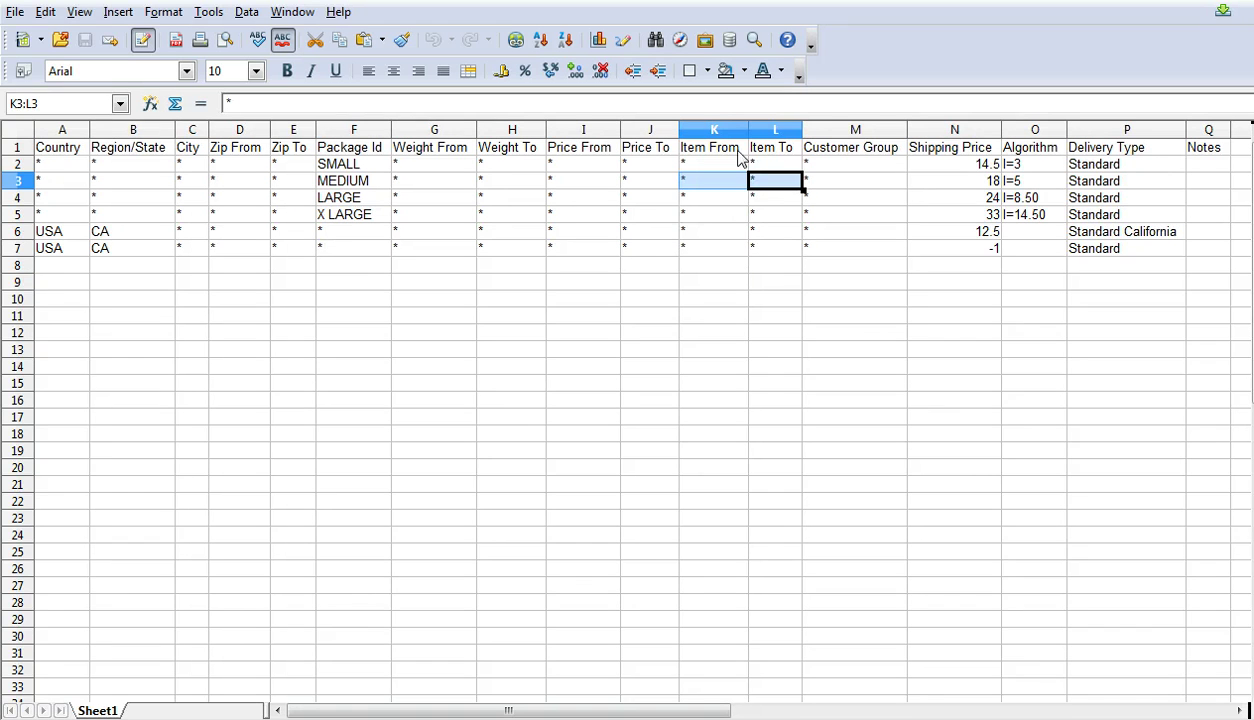
Insert a blank row 4 and paste a copy of the MEDIUM row into it.
right_click(17, 197)
click(48, 279)
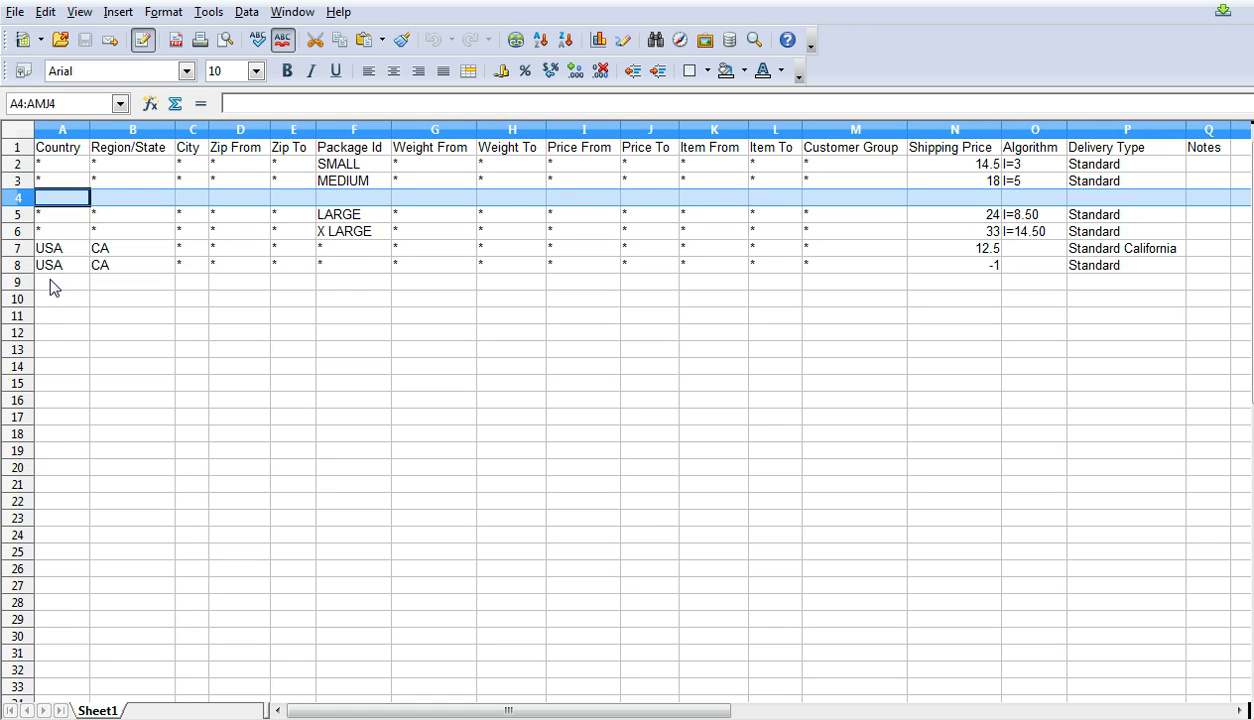
click(19, 181)
key(ctrl+c)
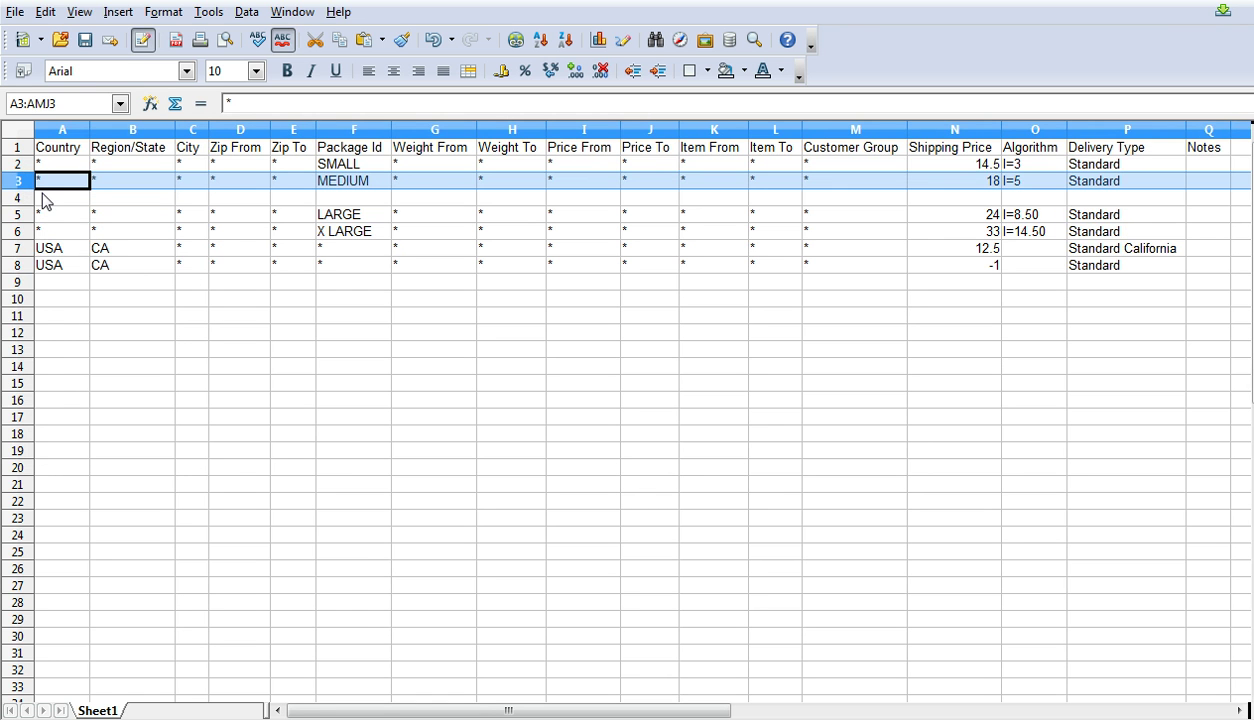
click(46, 197)
key(ctrl+v)
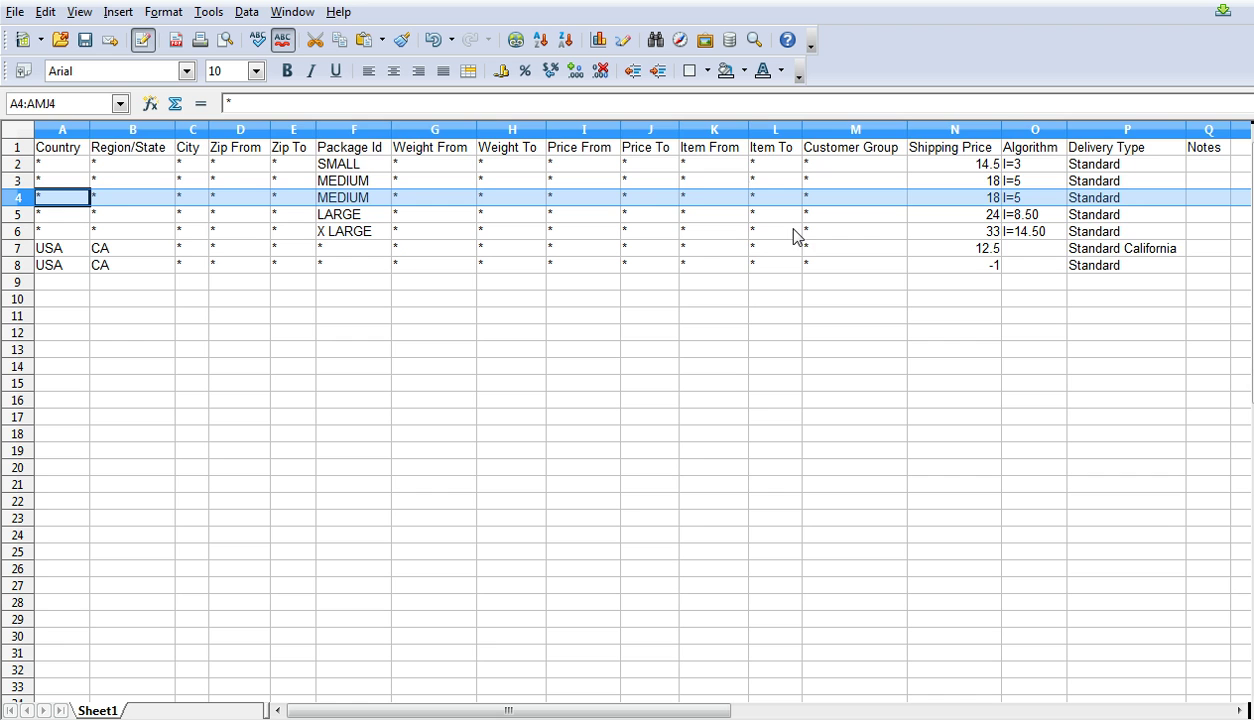
Set the first MEDIUM row's items to 0–5 and the copy's Item From to 5.
click(701, 182)
text(0)
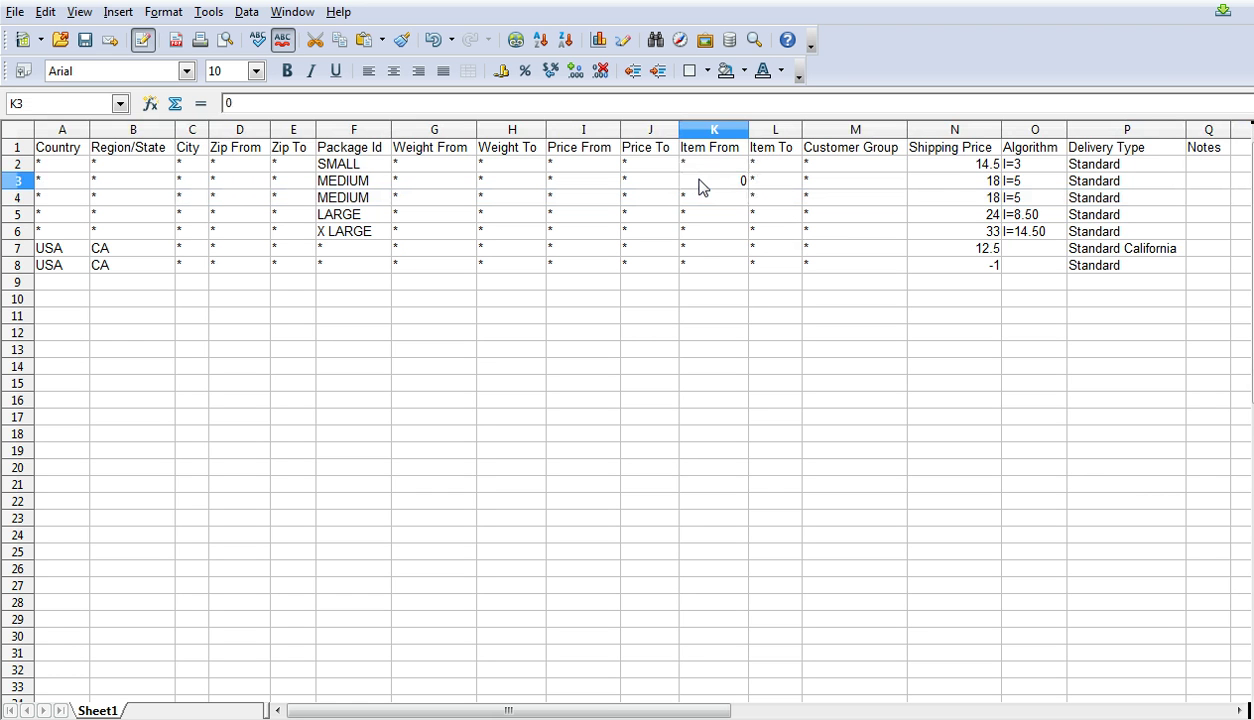
key(Tab)
text(5)
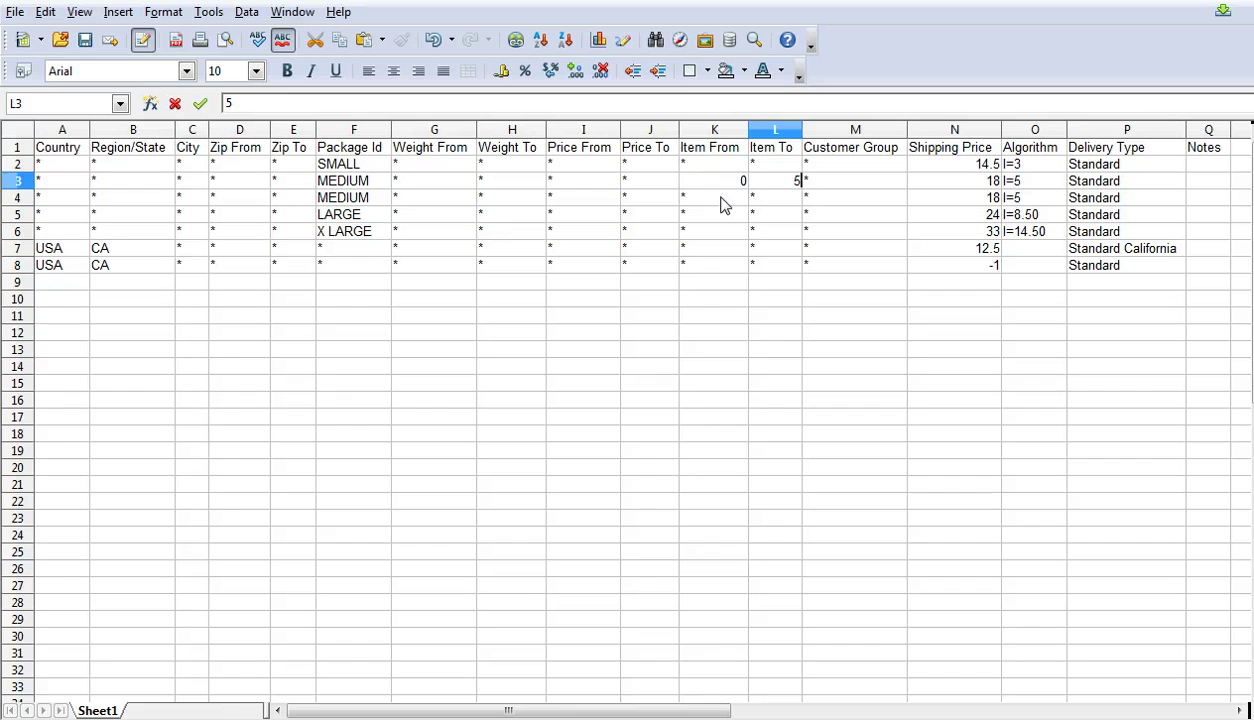
key(Return)
text(5)
key(Tab)
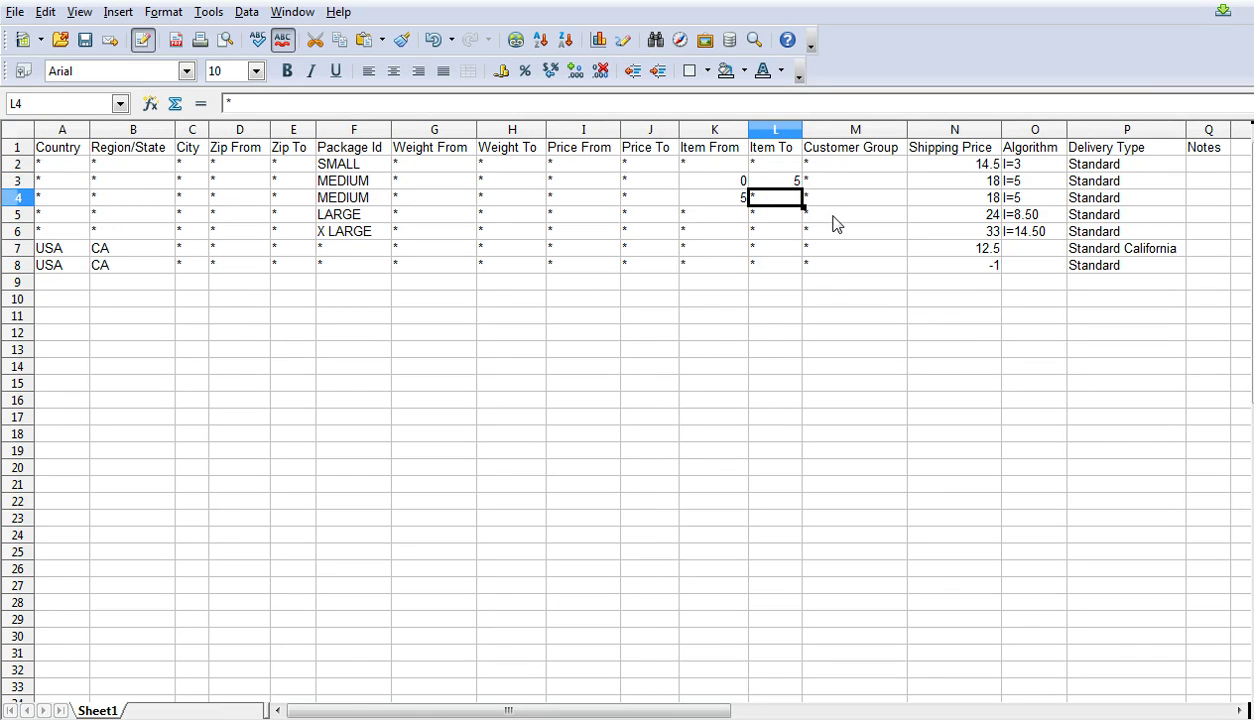
Change the copied MEDIUM row's algorithm from I=5 to I=3.
click(962, 201)
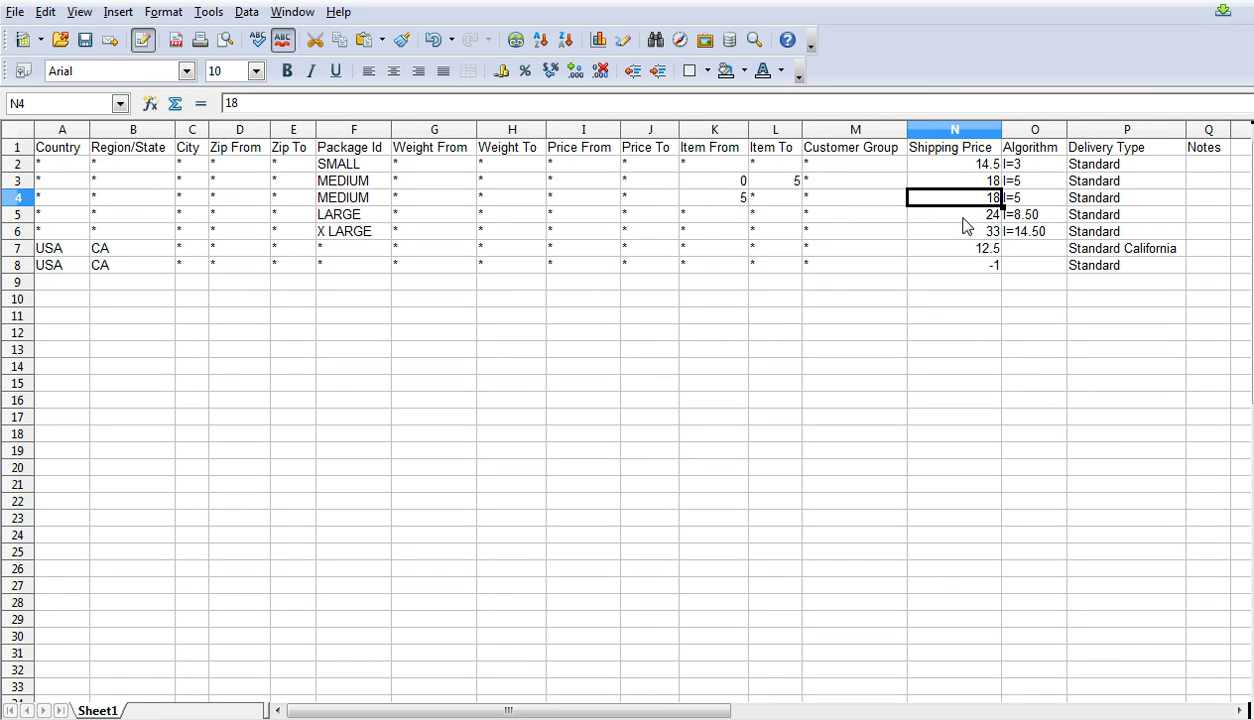
double_click(1015, 200)
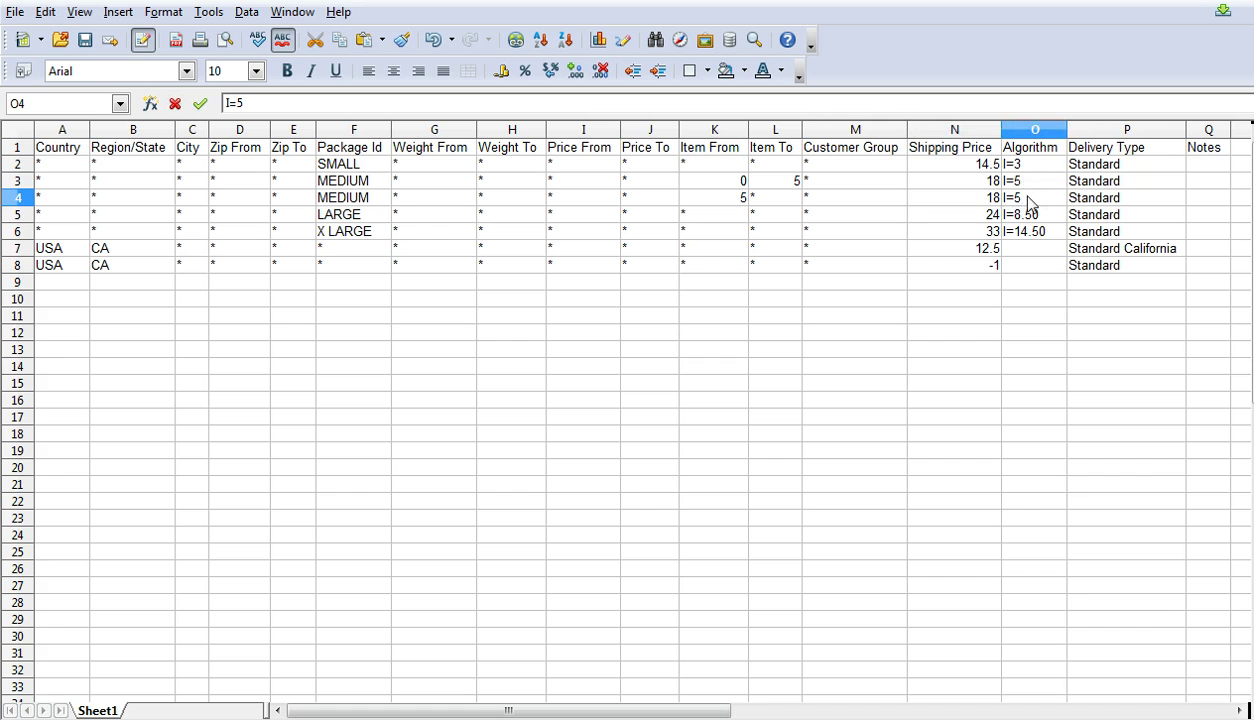
key(BackSpace)
text(3)
key(Return)
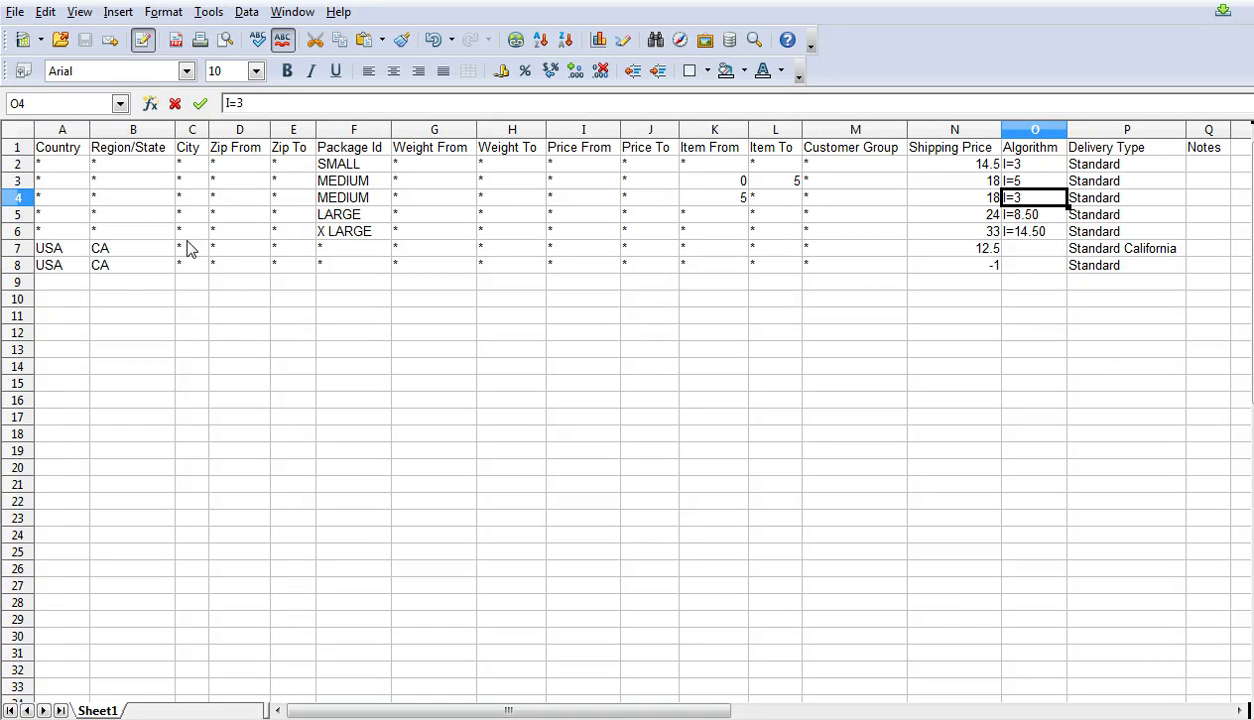
Delete the duplicated MEDIUM row 4.
click(24, 197)
right_click(24, 197)
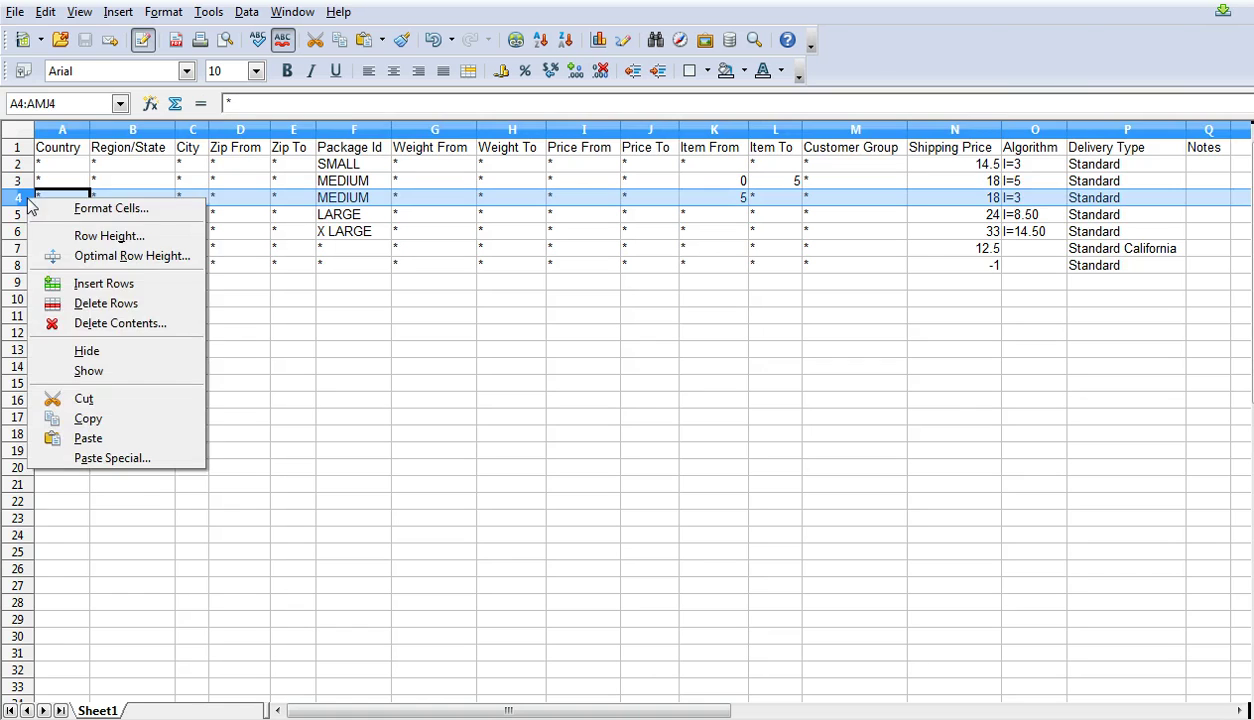
click(112, 298)
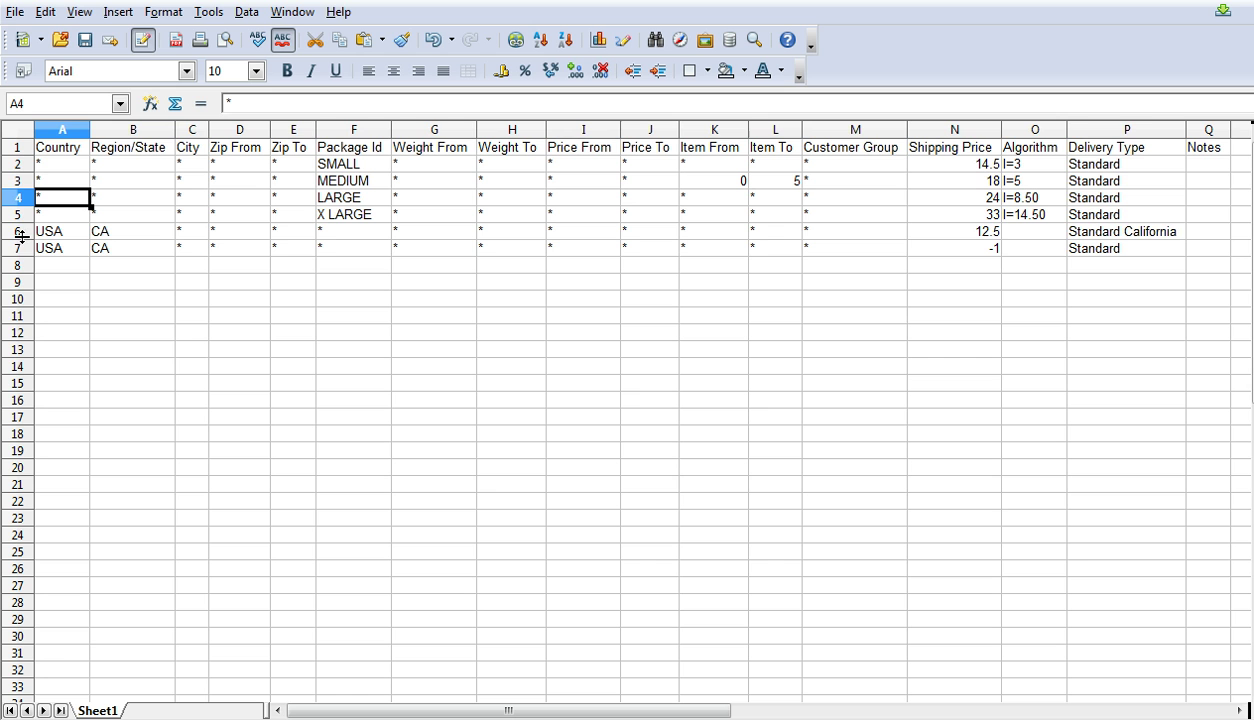
Review the two California rows (12.5 and -1) and their Standard delivery types.
drag(29, 226, 20, 248)
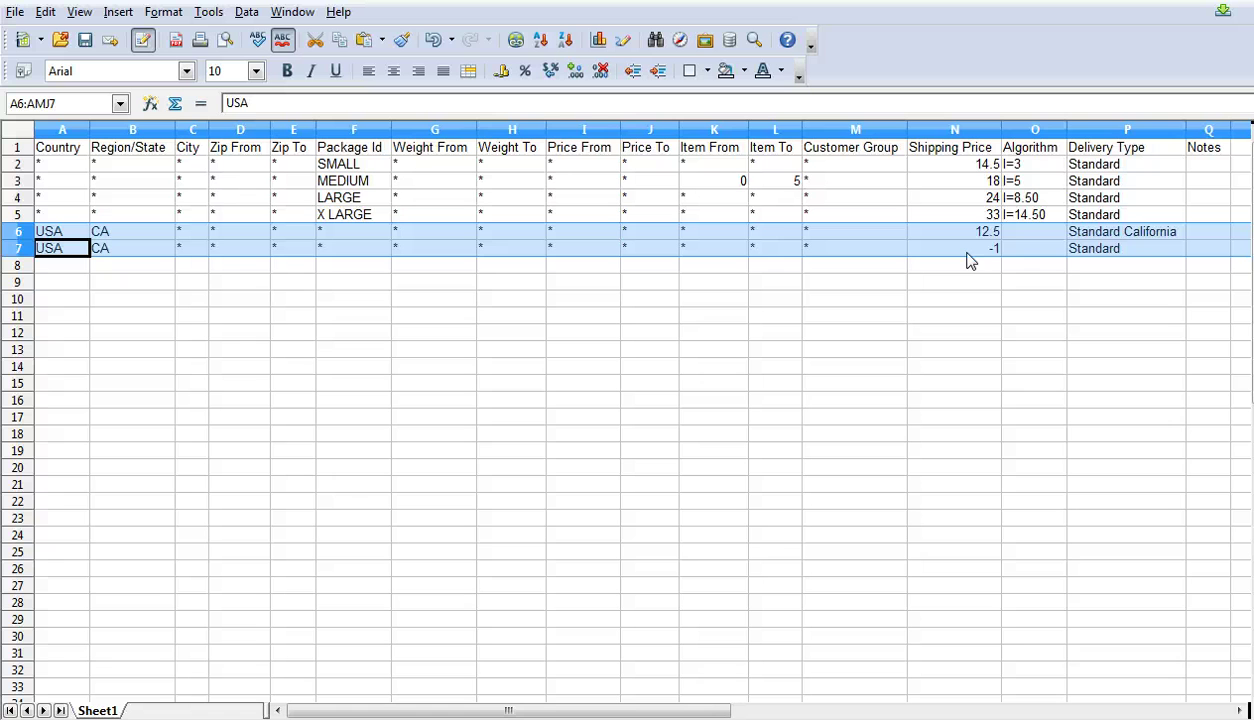
click(62, 232)
click(110, 234)
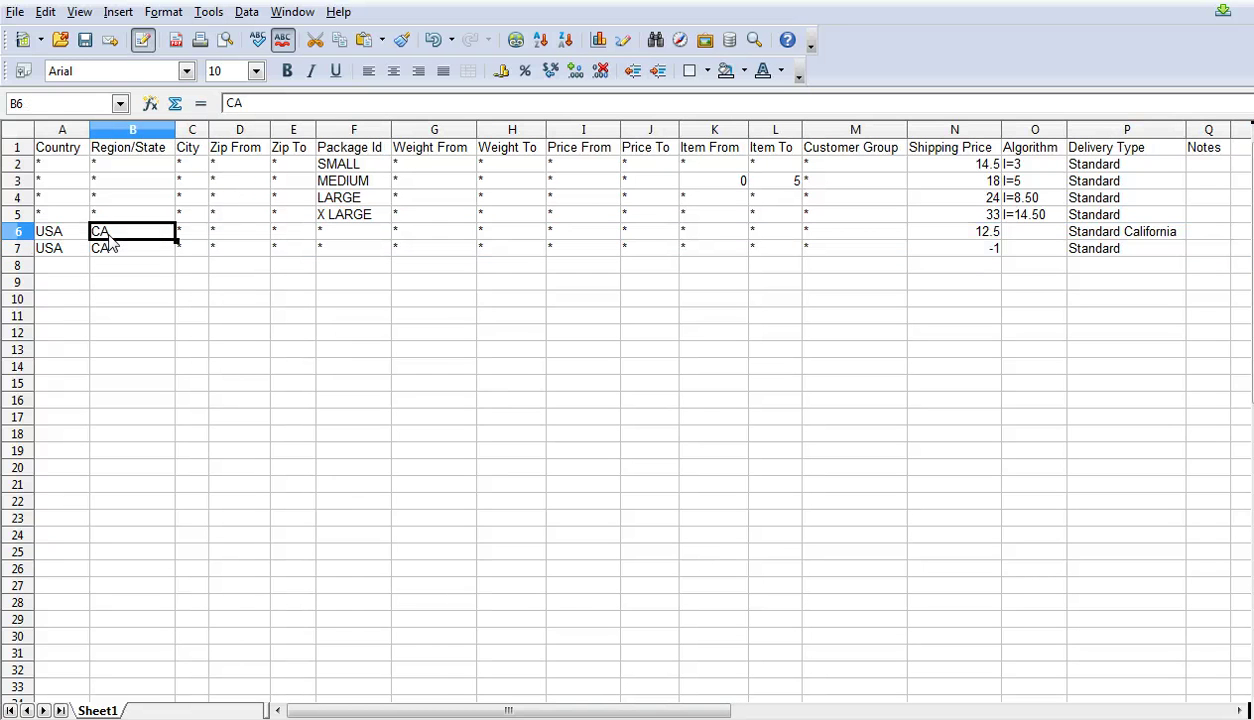
click(994, 234)
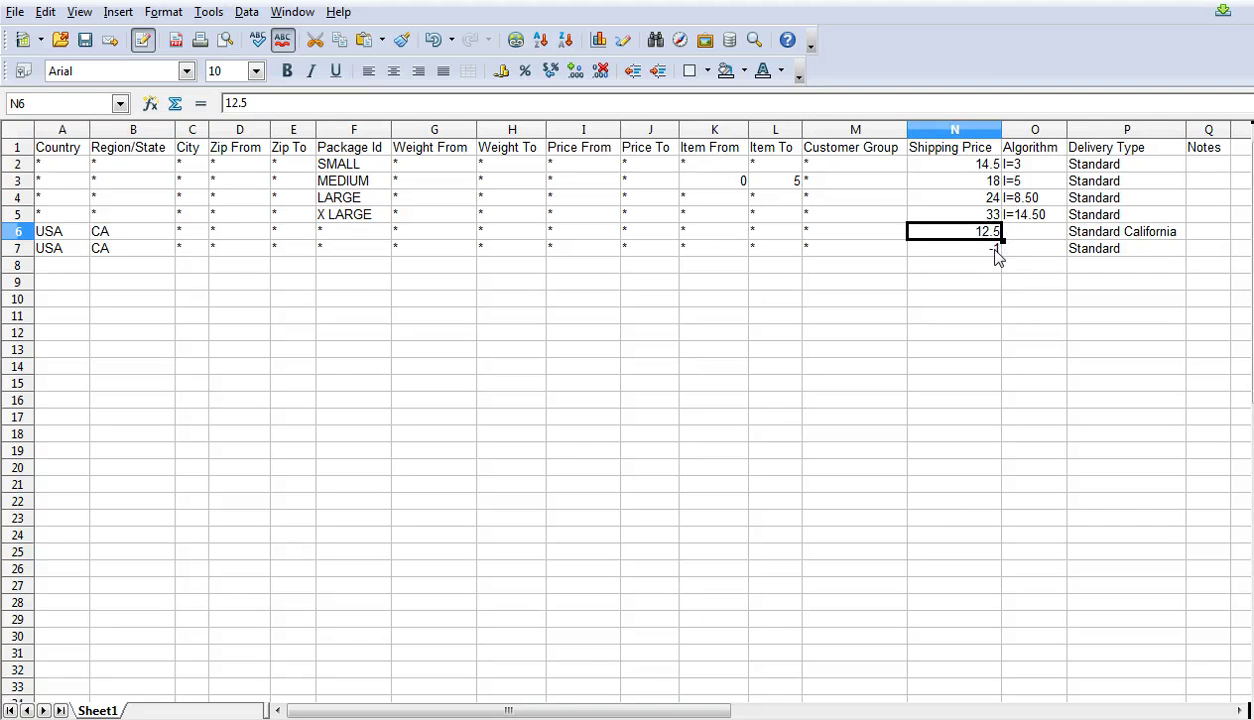
click(958, 249)
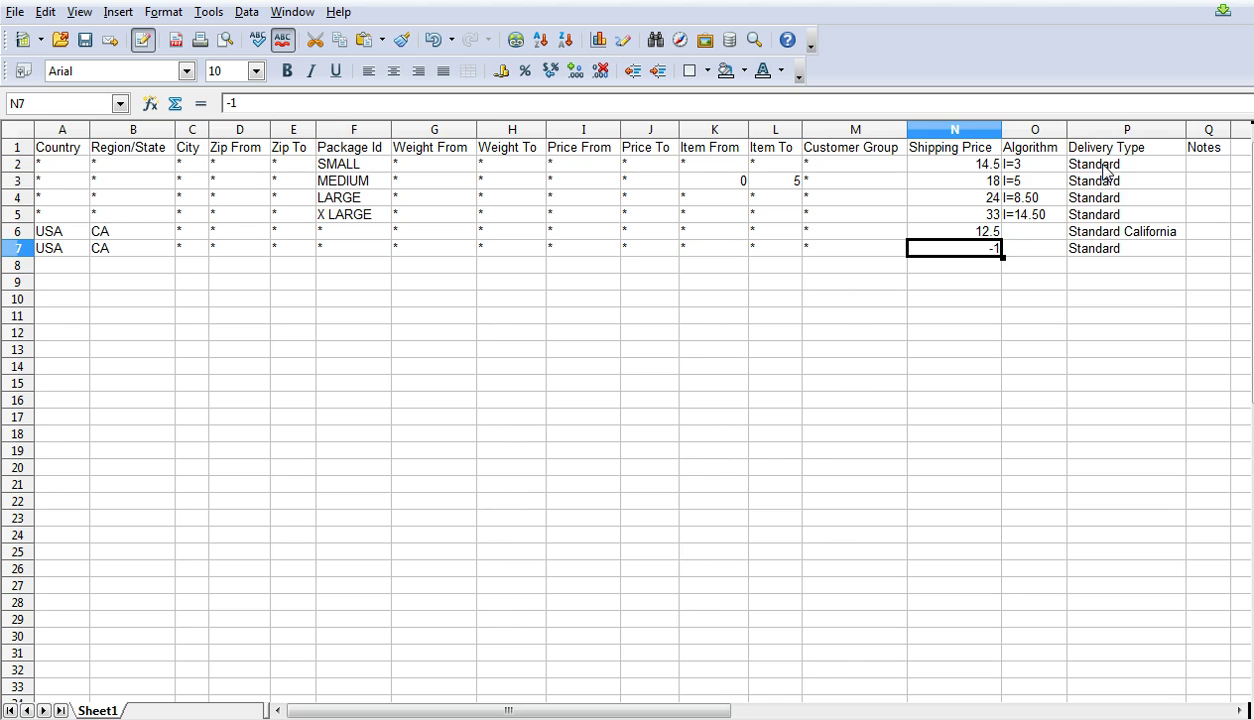
drag(1085, 164, 1087, 214)
click(1105, 252)
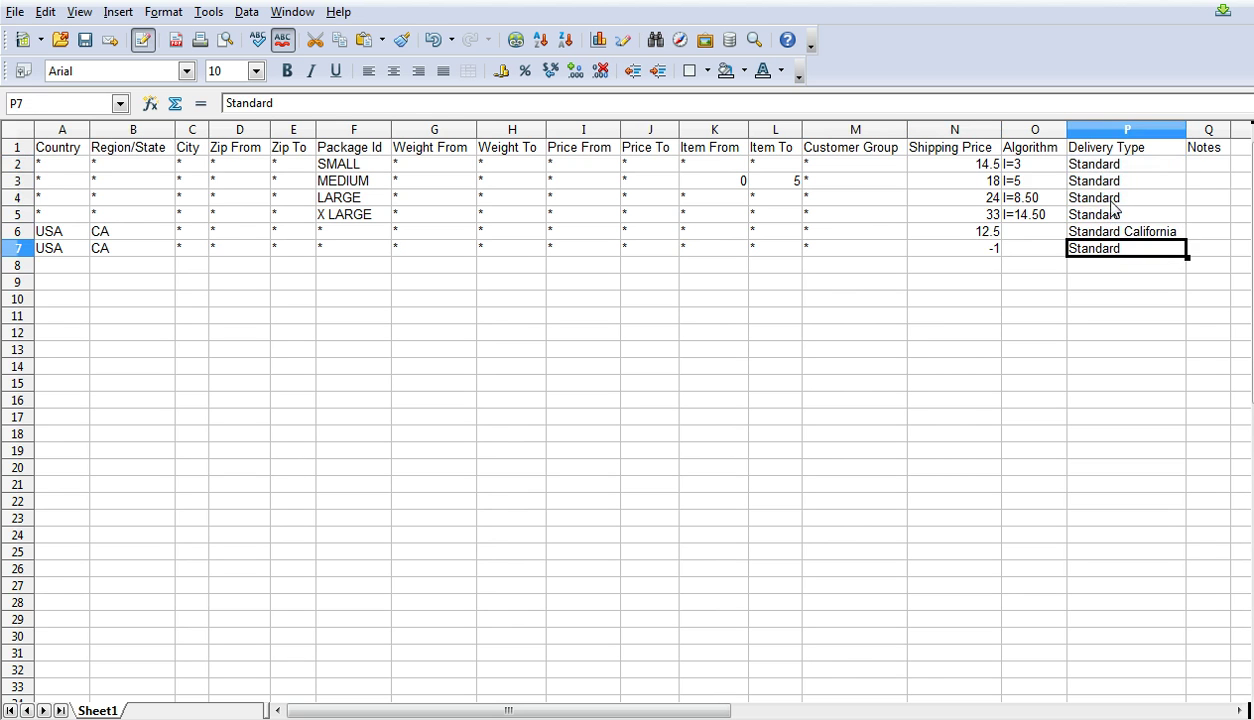
drag(1093, 164, 1093, 214)
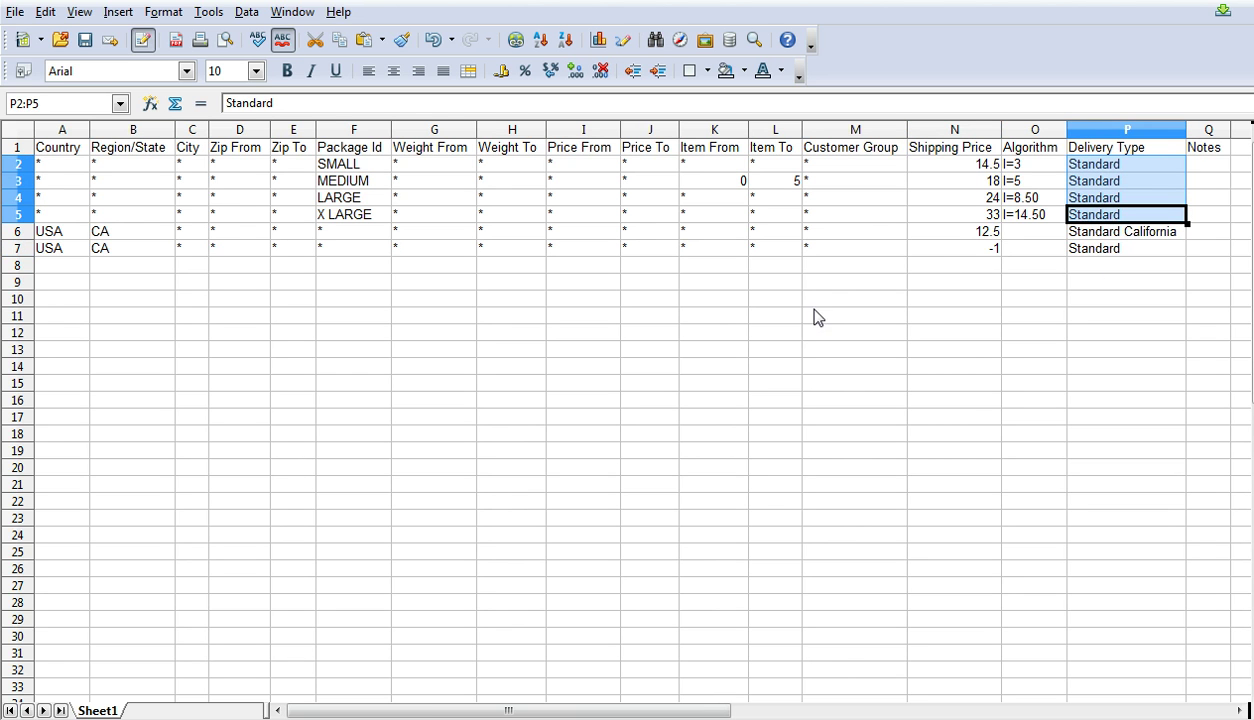
Get a California quote in the cart showing Standard California $12.50, then continue to the art category.
click(407, 655)
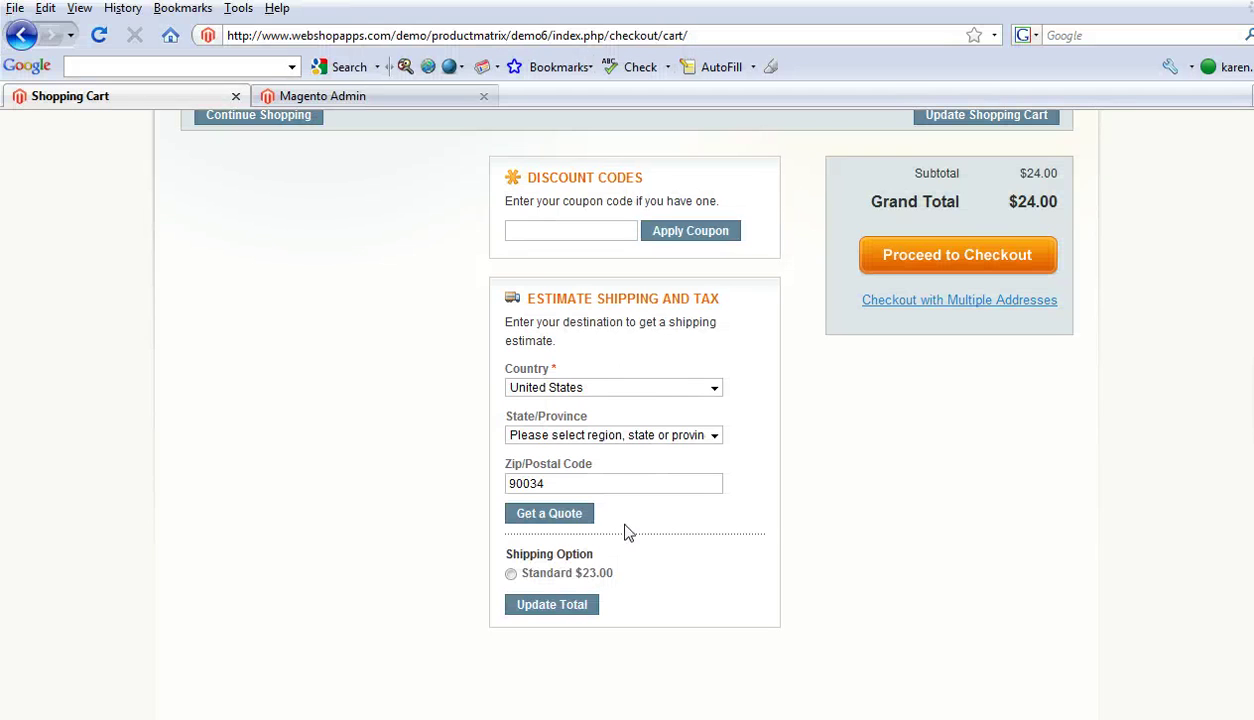
click(680, 437)
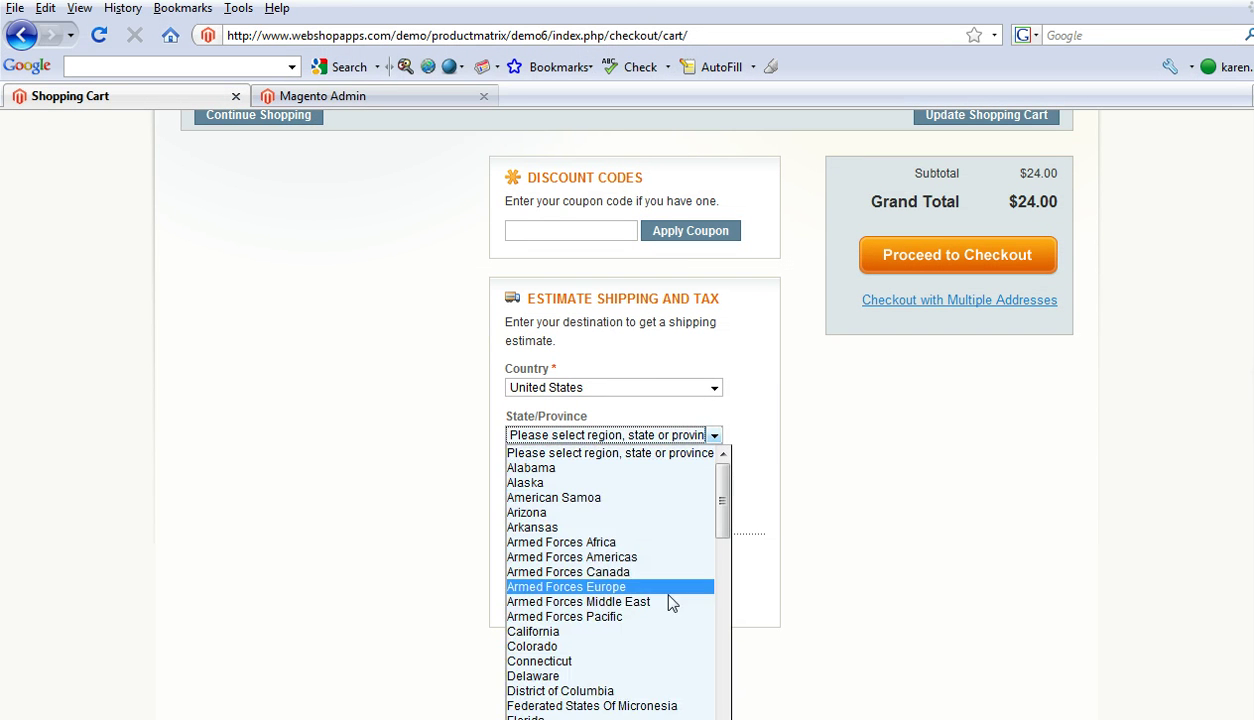
click(667, 632)
click(548, 513)
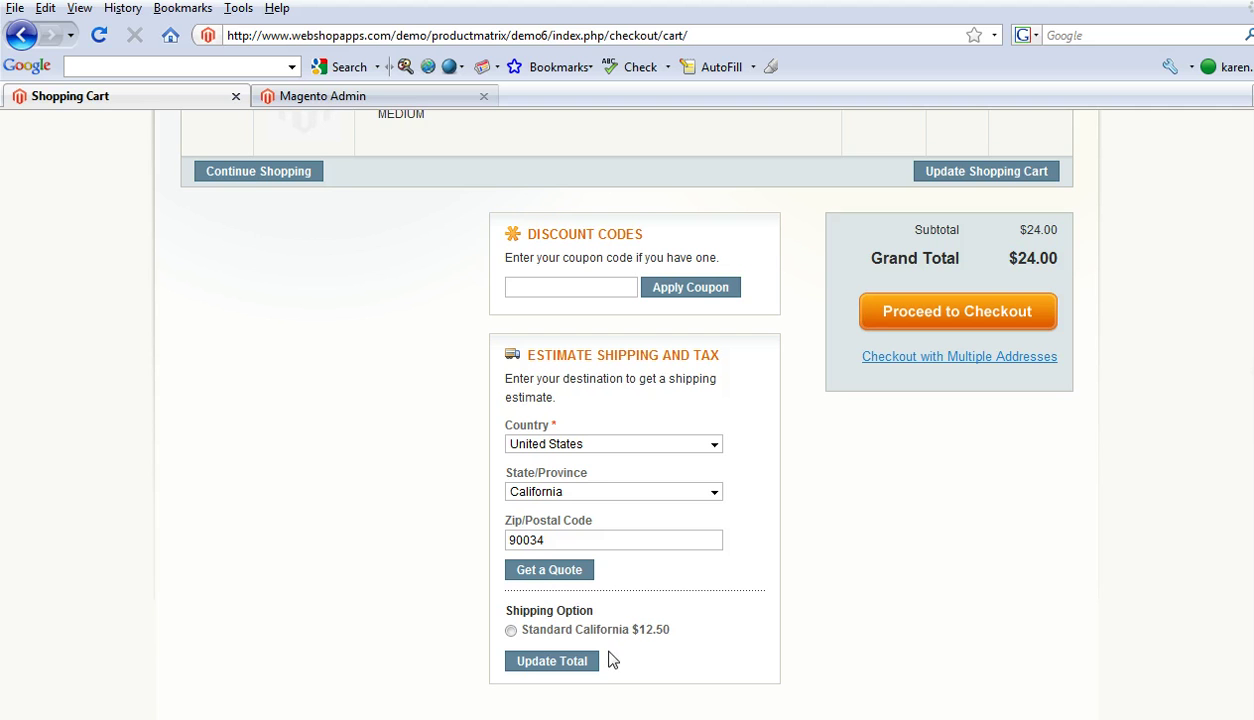
click(552, 661)
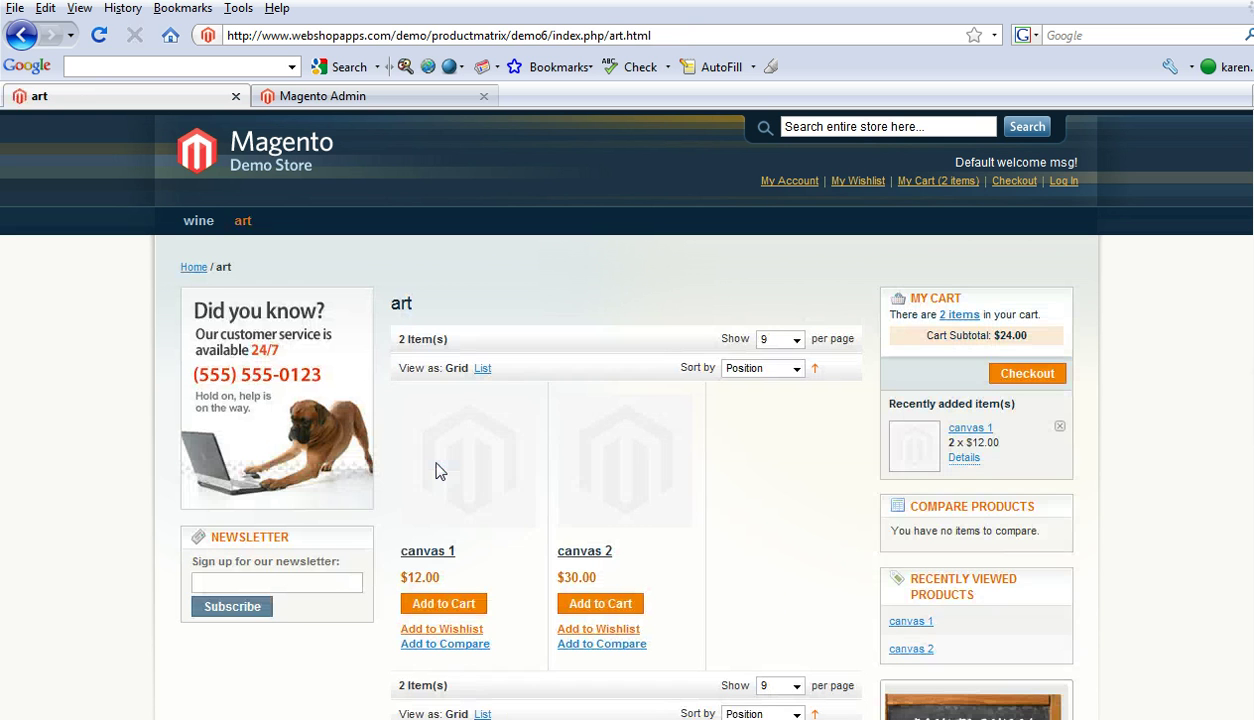
Add canvas 2 in size LARGE to the cart.
click(582, 610)
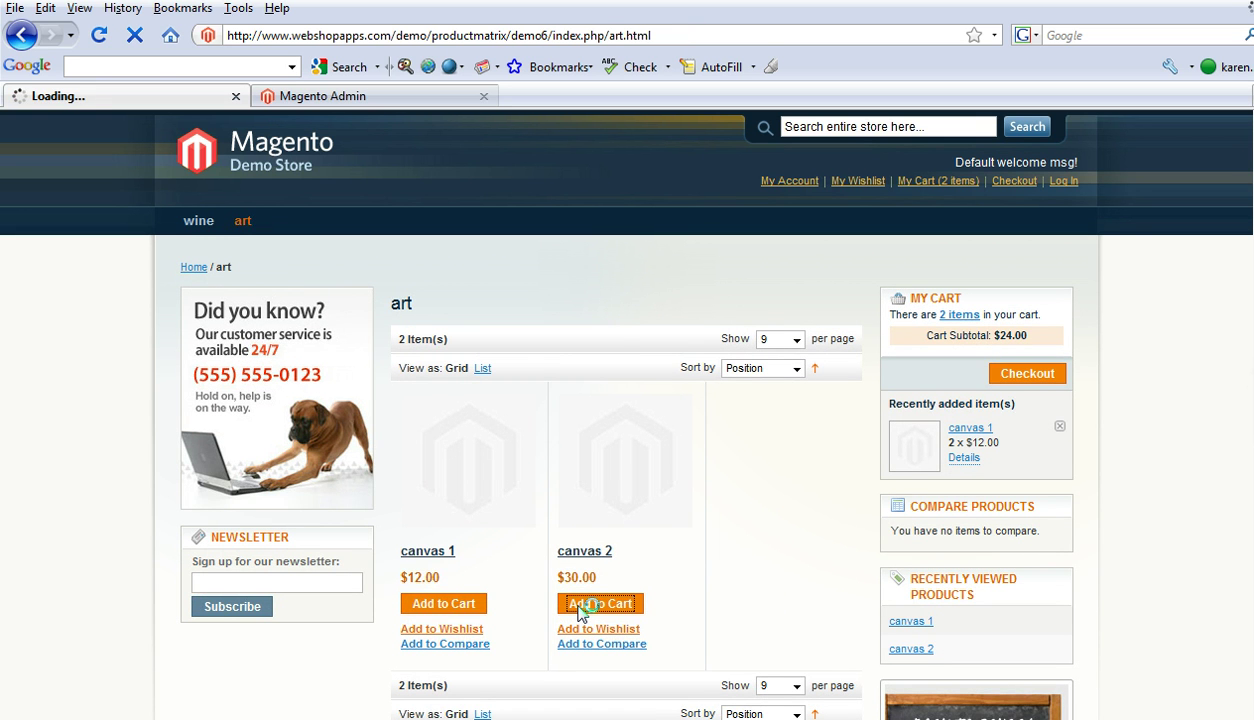
scroll(540, 555, down, 3)
scroll(535, 561, down, 1)
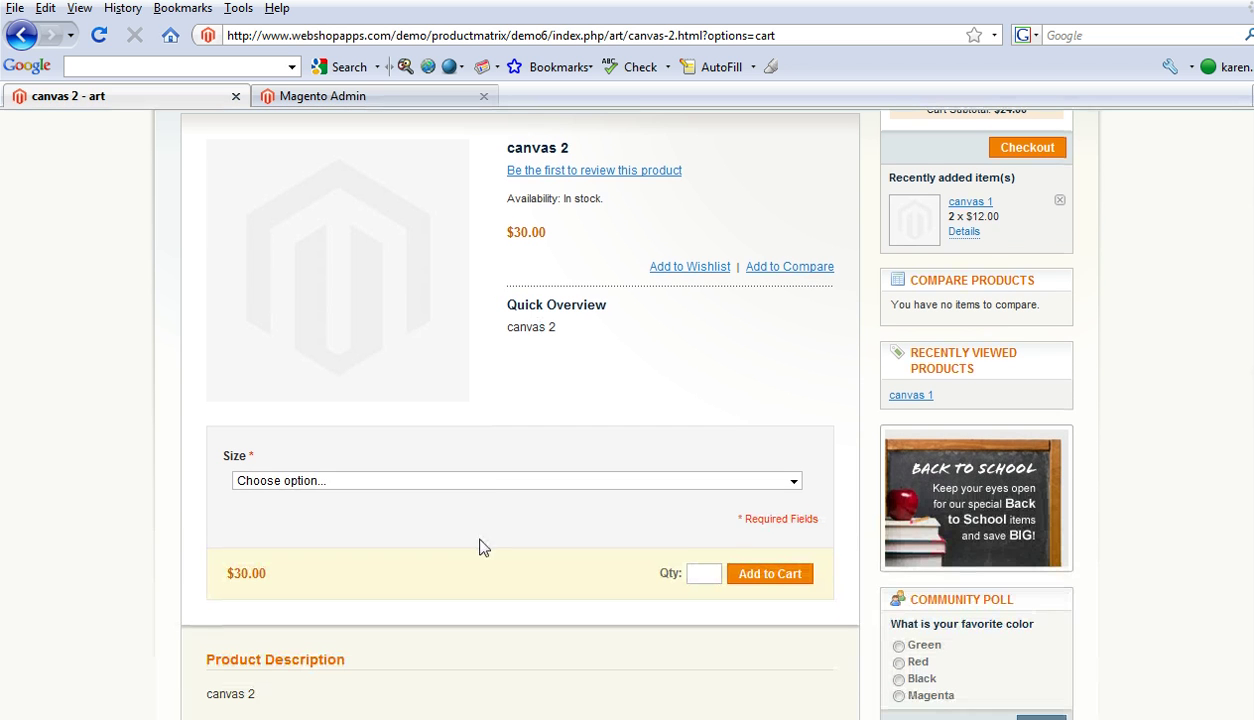
click(481, 481)
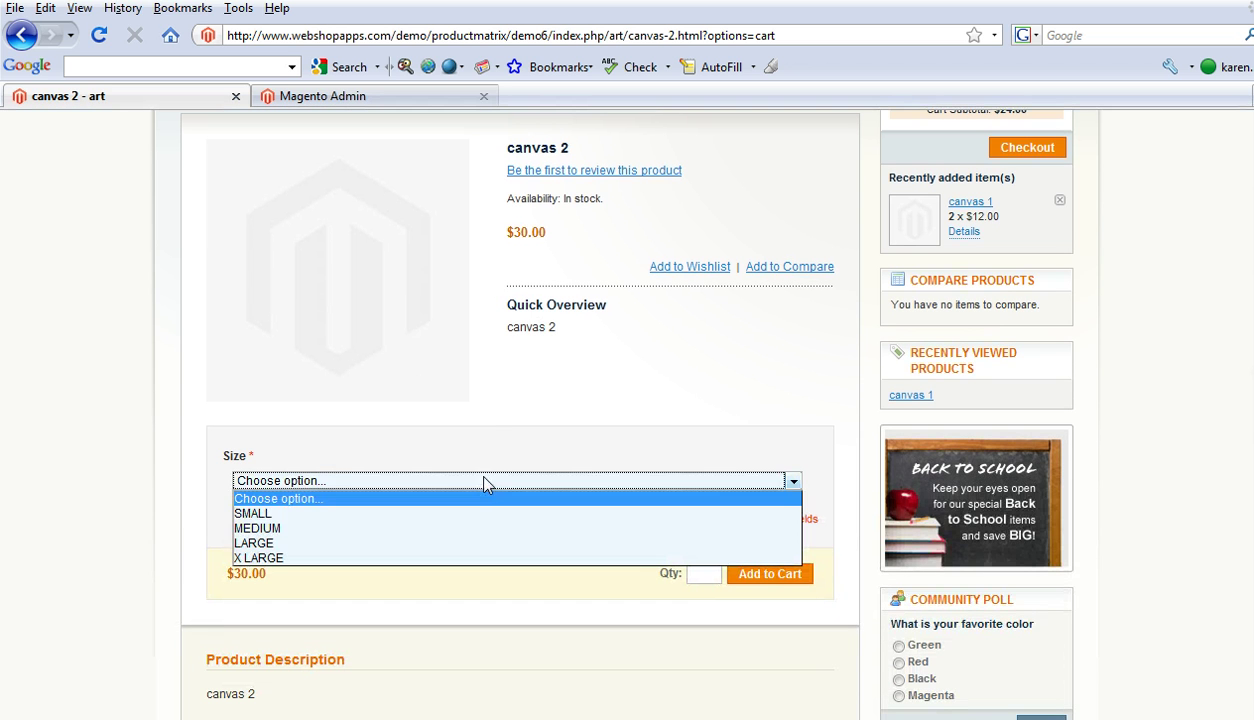
click(476, 544)
click(758, 578)
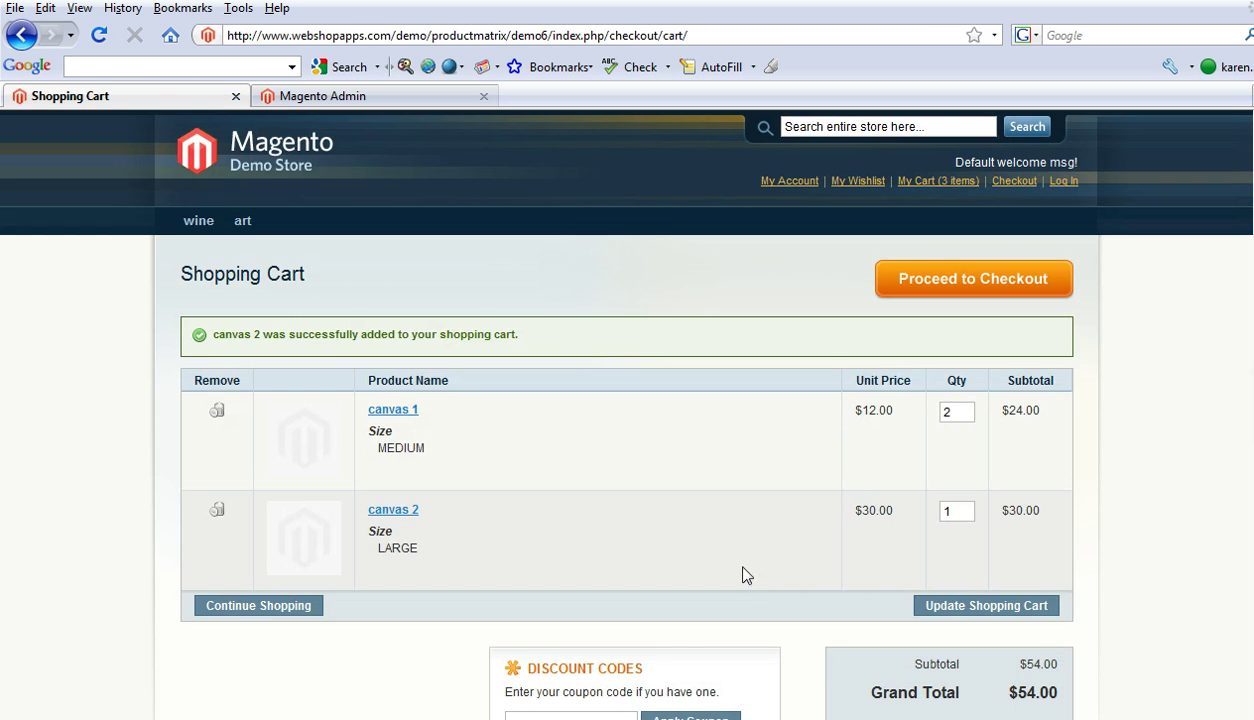
Request a shipping quote with Alaska as the destination state.
scroll(432, 543, down, 5)
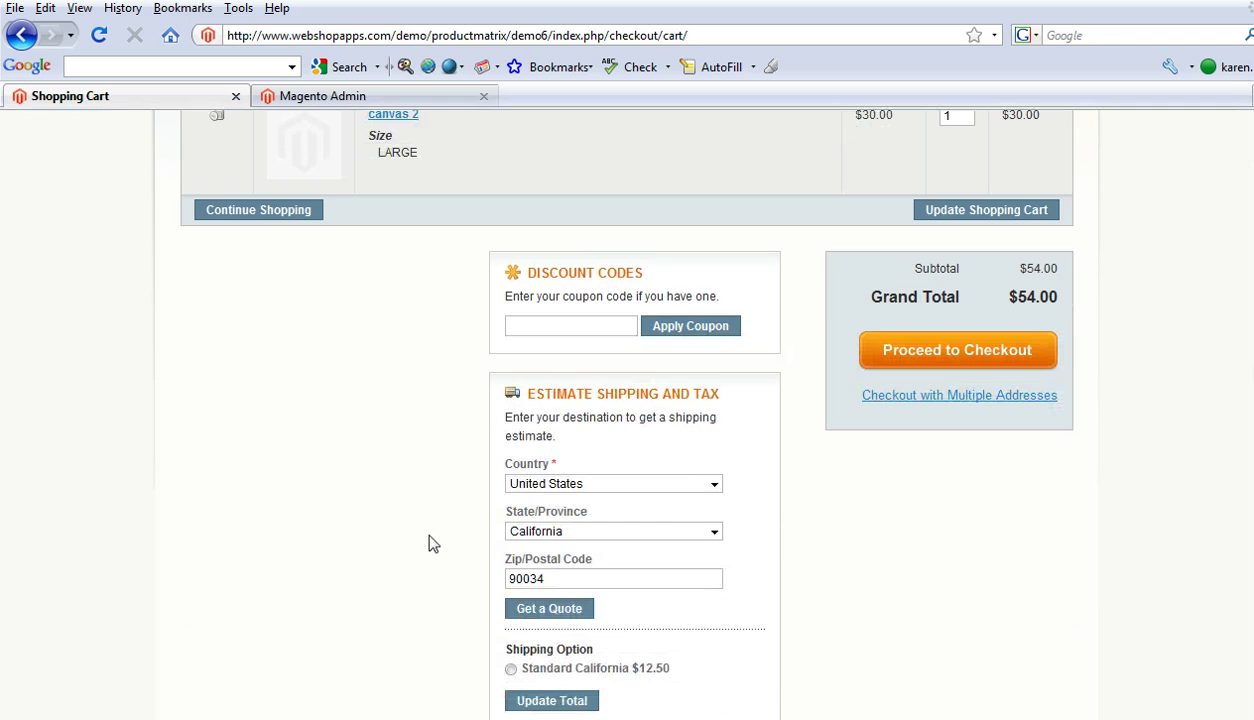
click(557, 534)
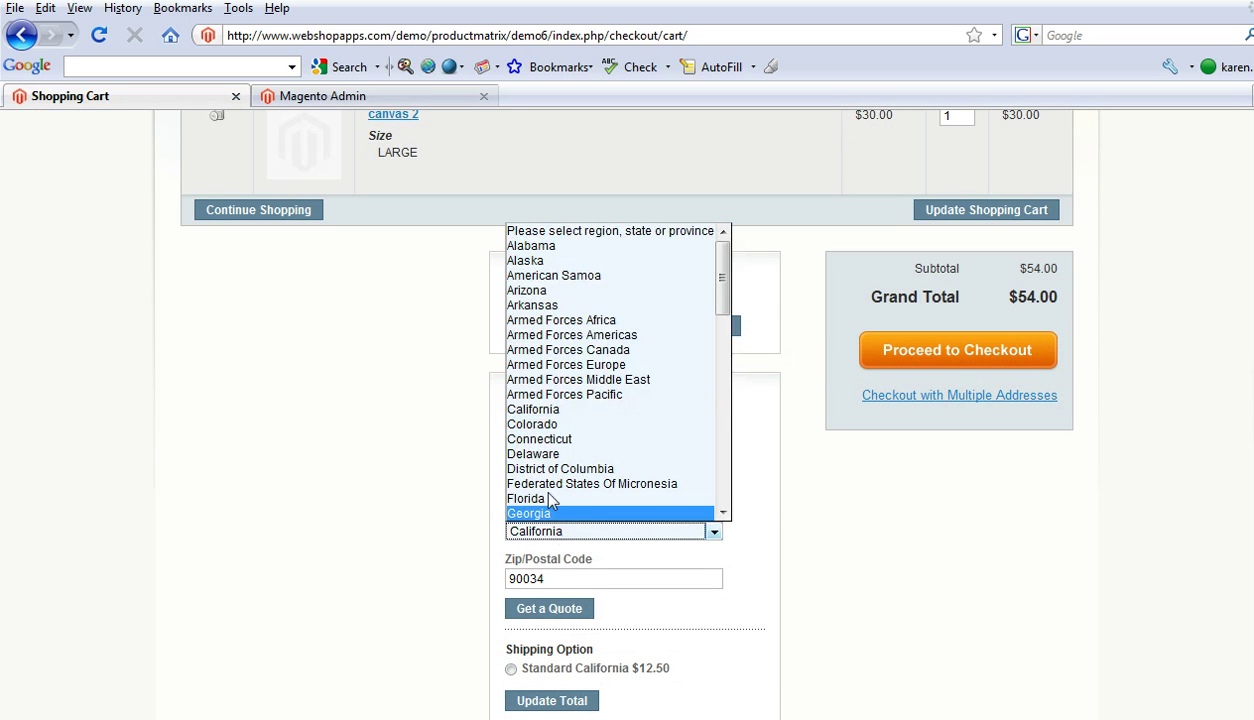
click(631, 267)
click(549, 607)
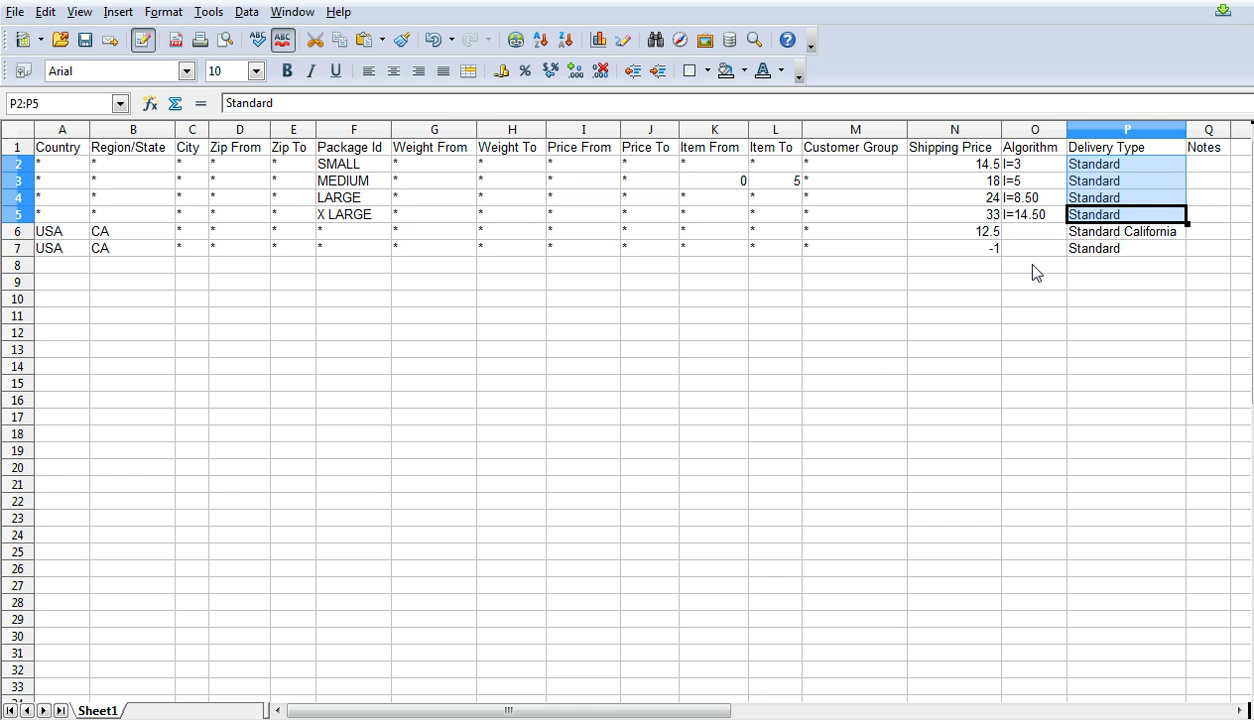
Check the LARGE price of 24 and the MEDIUM algorithm value I=5 in the sheet.
click(968, 198)
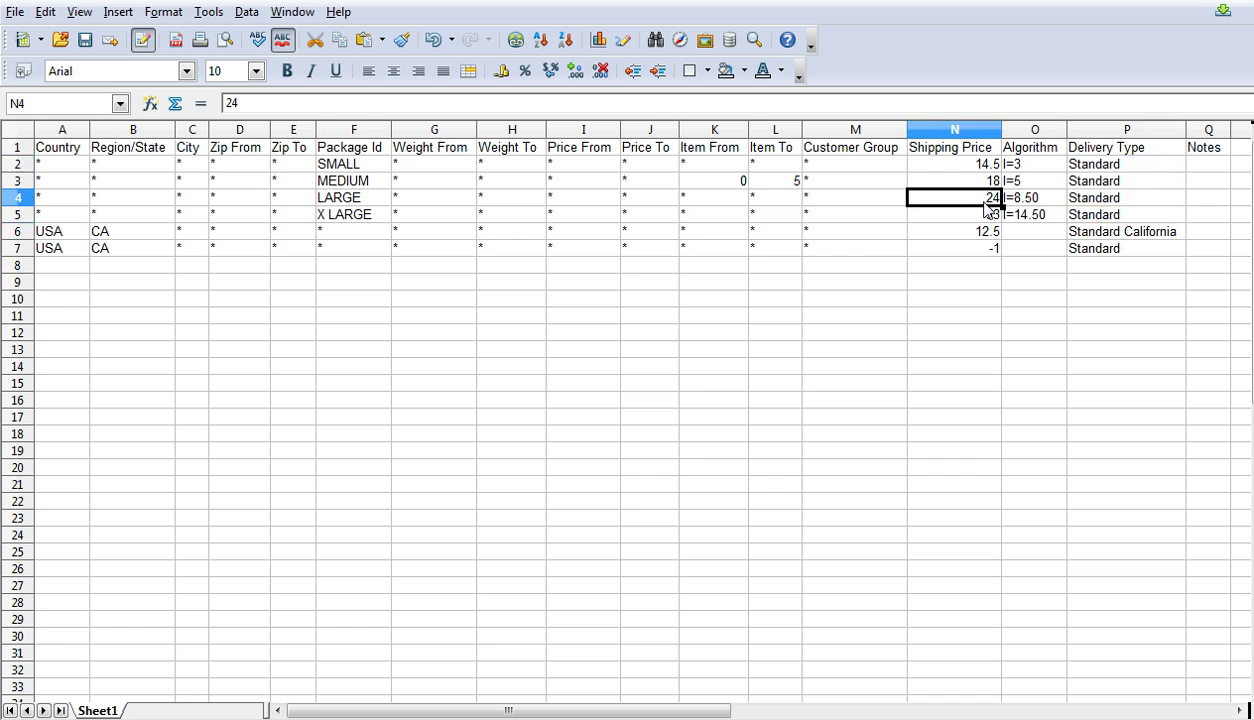
click(1036, 181)
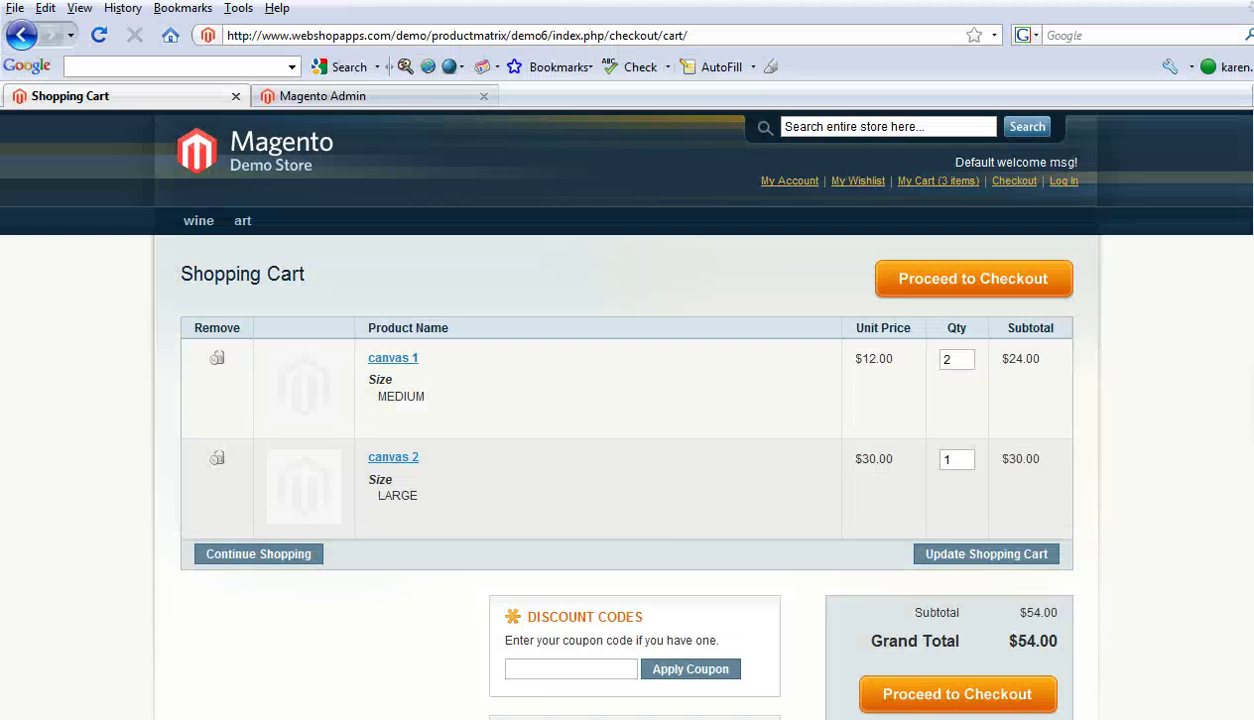
scroll(700, 540, down, 4)
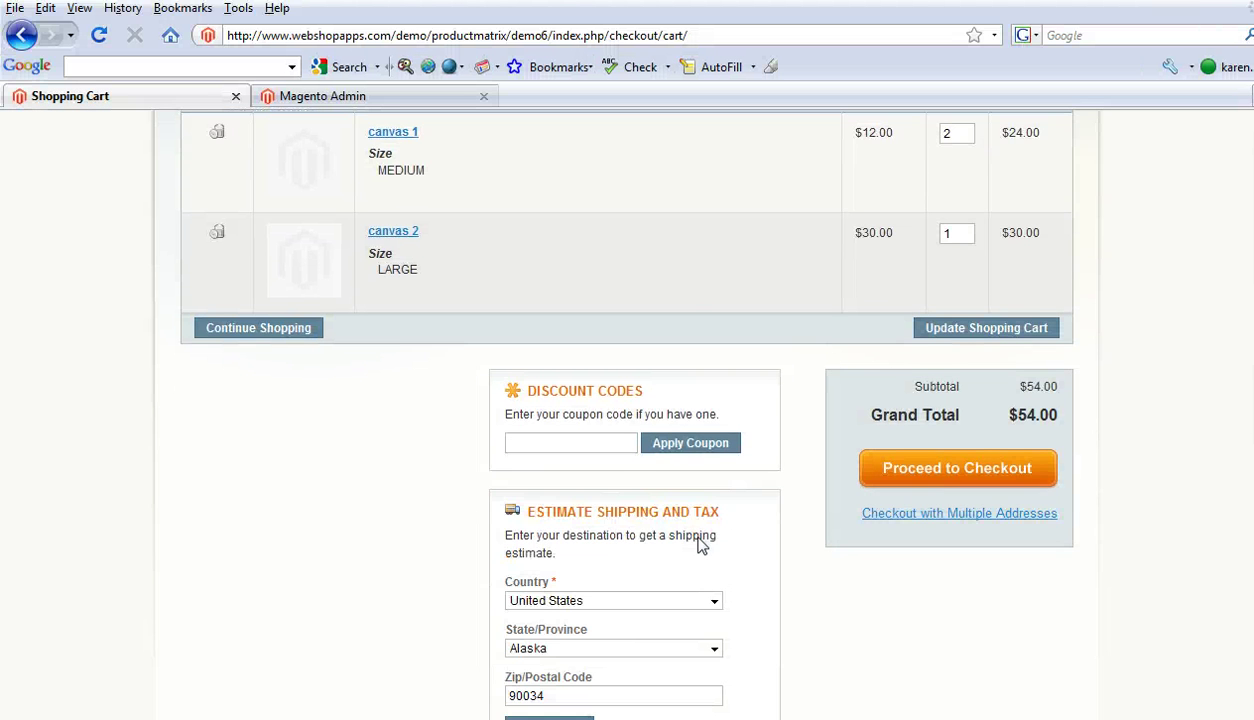
scroll(700, 545, down, 4)
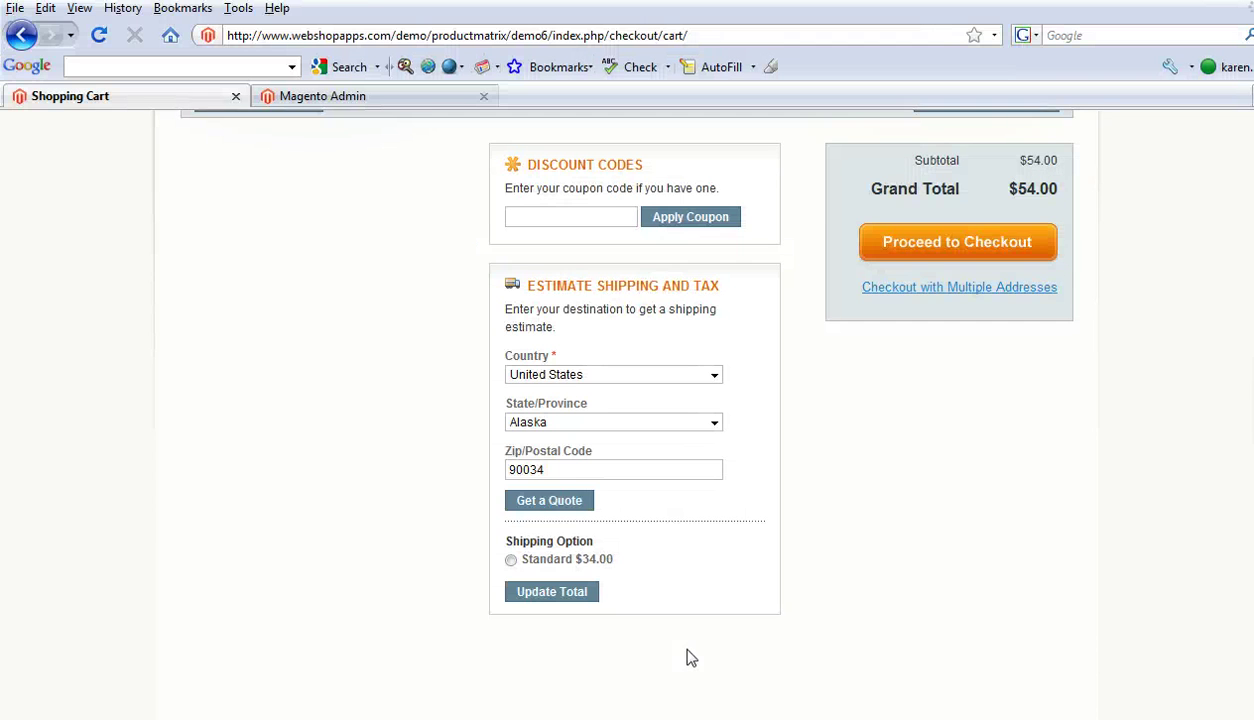
scroll(690, 657, up, 3)
scroll(714, 608, up, 2)
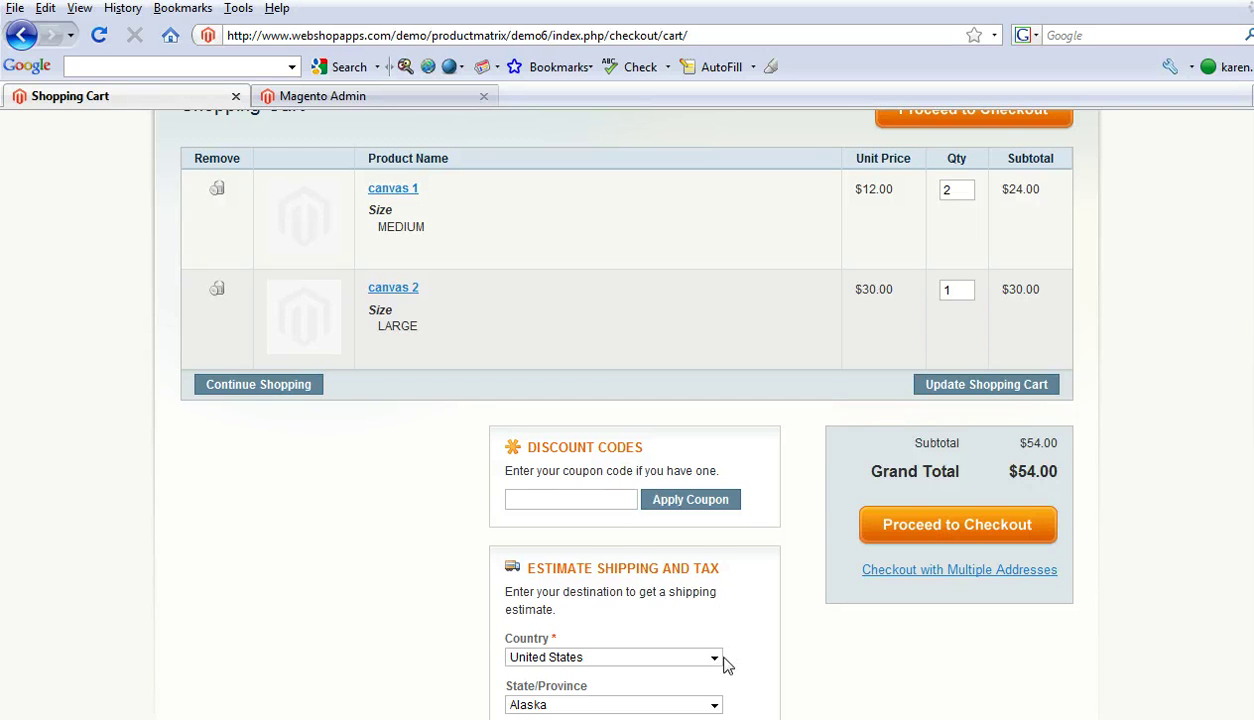
scroll(788, 659, up, 2)
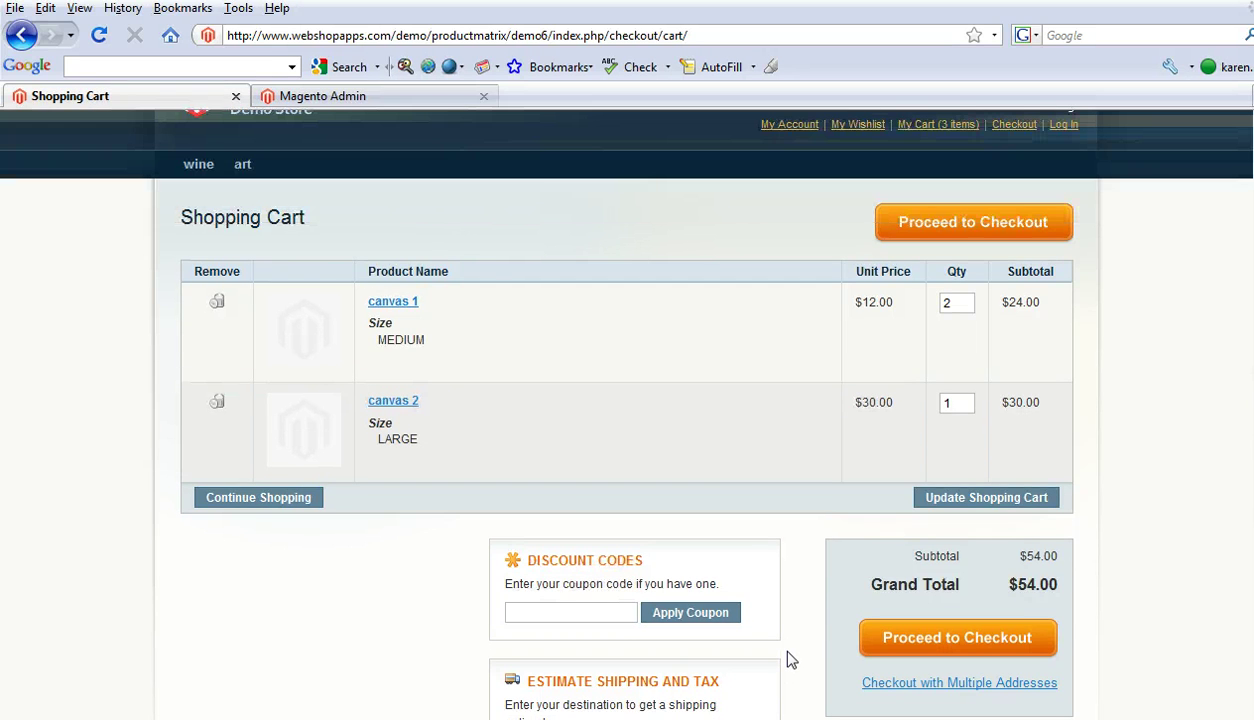